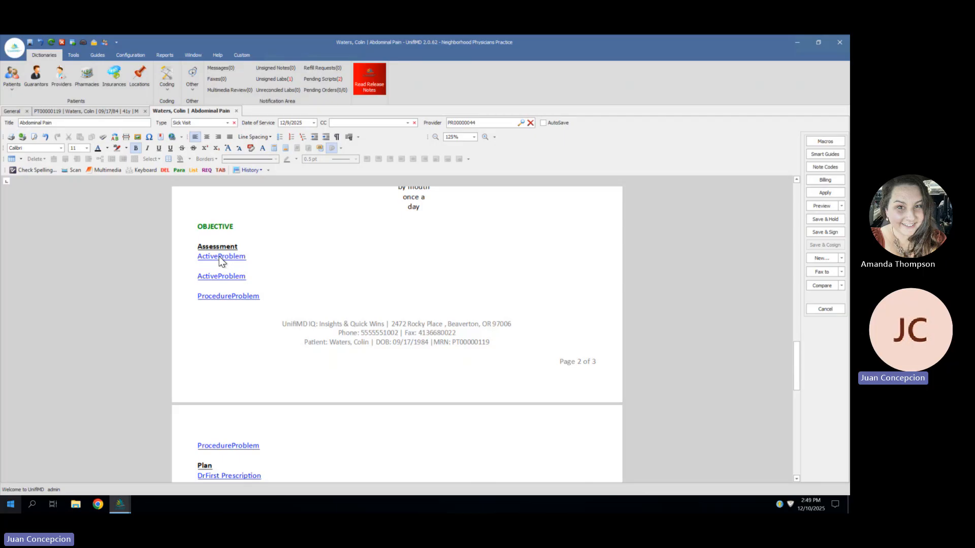
# Copy and insert the hypoplastic left heart syndrome and first right upper quadrant rebound abdominal tenderness active problems into the note's Assessment section
pyautogui.click(218, 256)
pyautogui.click(219, 257)
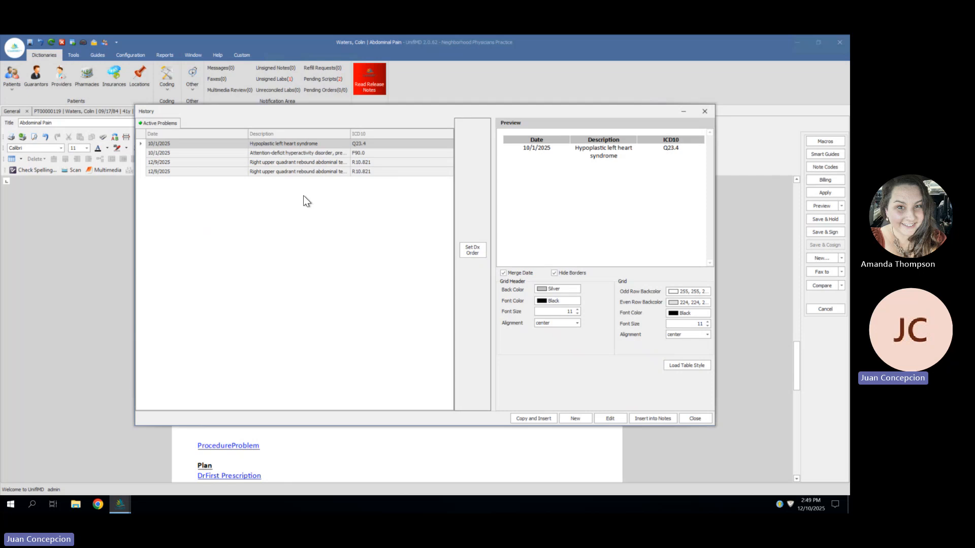
pyautogui.click(282, 161)
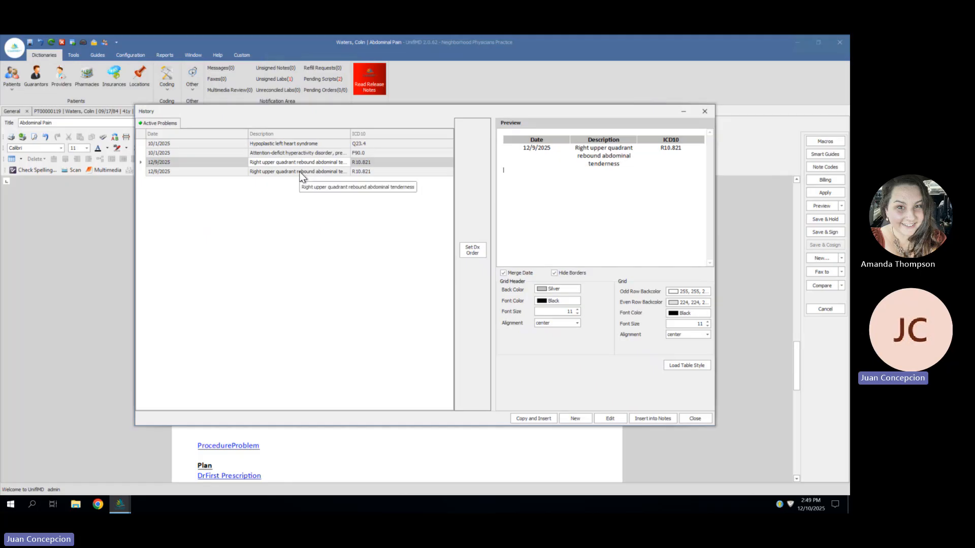
pyautogui.keyDown('ctrl'); pyautogui.click(291, 143); pyautogui.keyUp('ctrl')
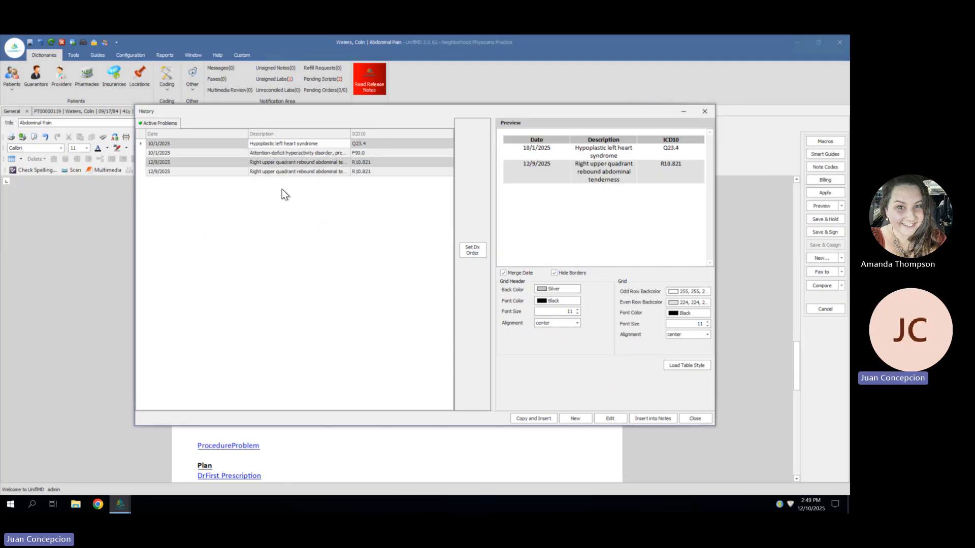
pyautogui.click(282, 200)
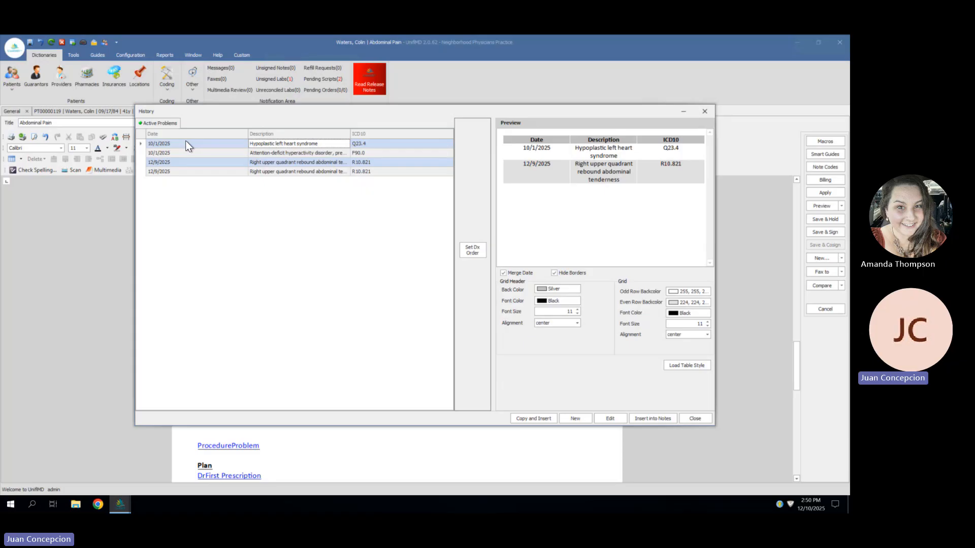
pyautogui.click(531, 418)
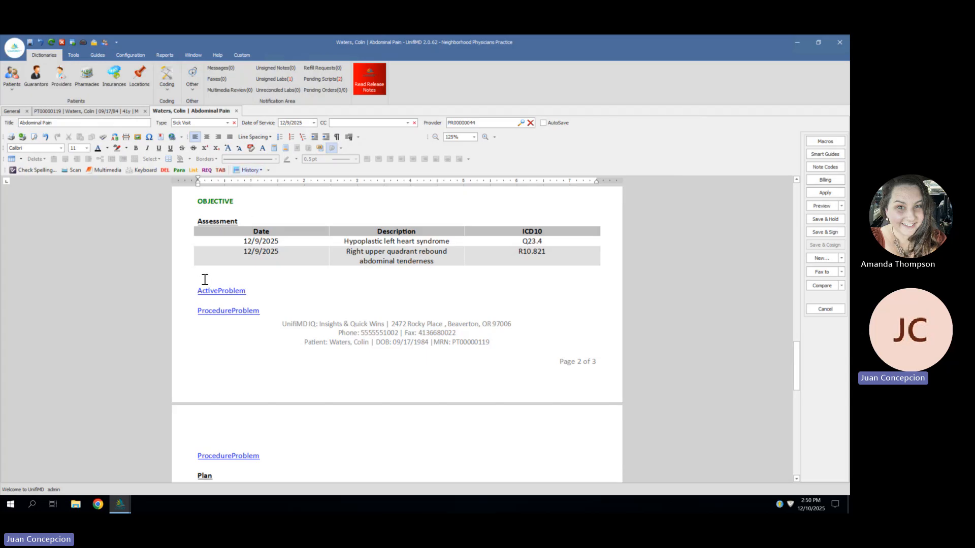
# Add a blank line below the Assessment table and start a new problem entry from the active problem history
pyautogui.press('Return')
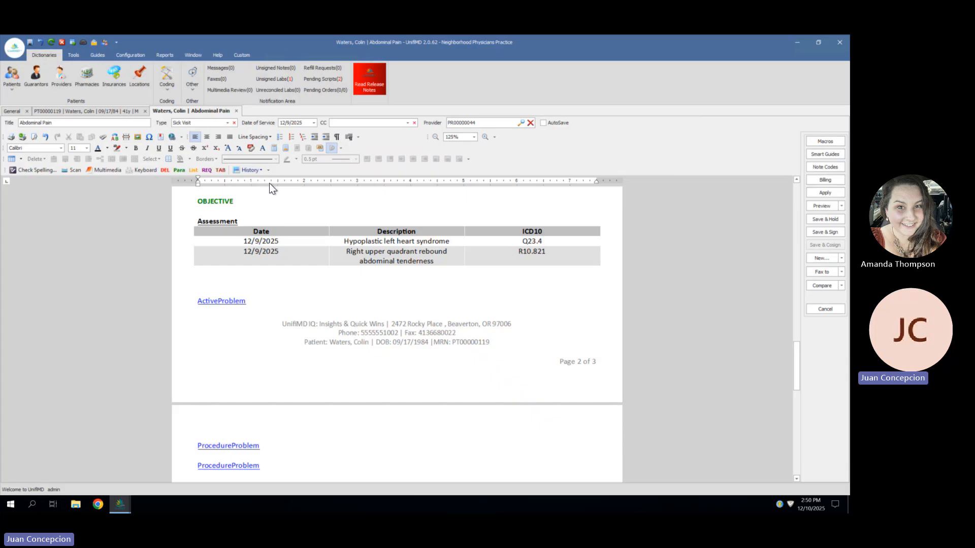
pyautogui.click(257, 169)
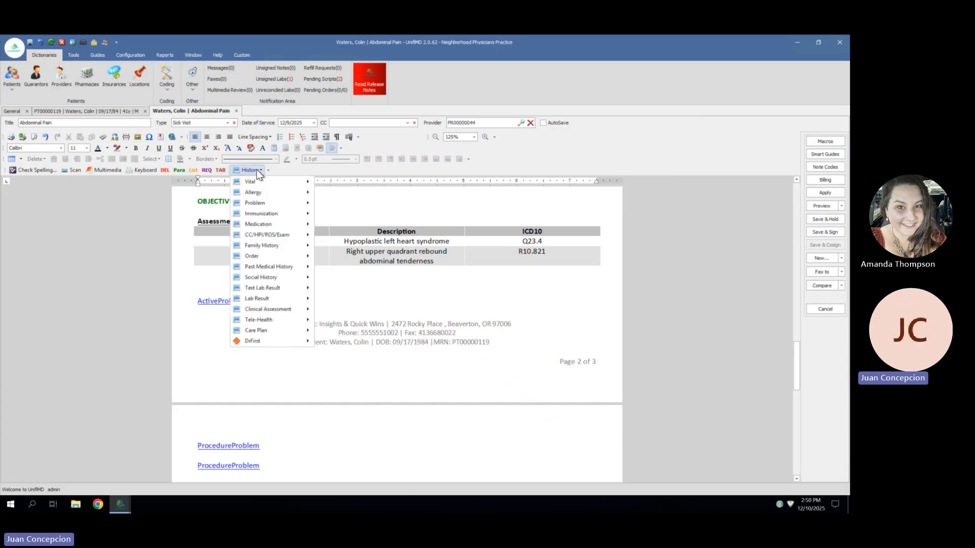
pyautogui.moveTo(252, 204)
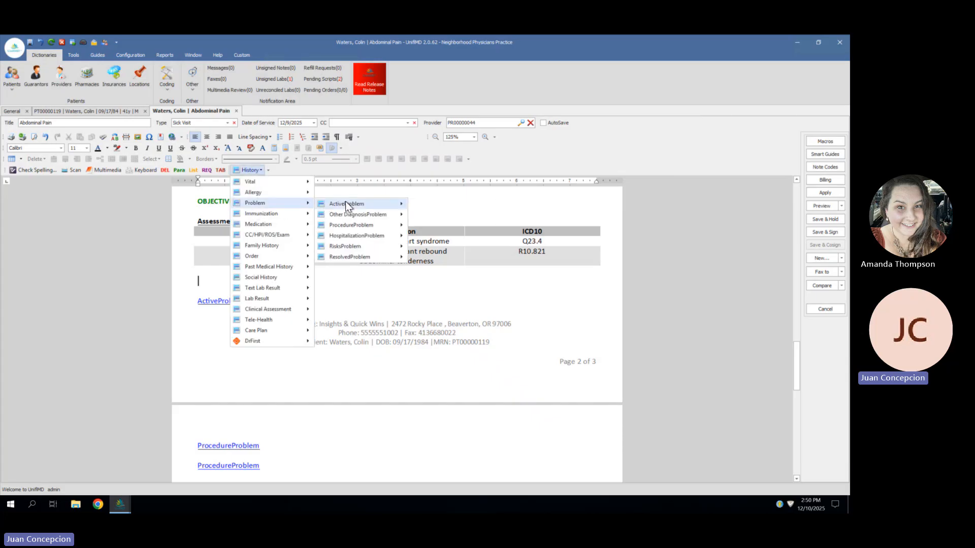
pyautogui.moveTo(346, 202)
pyautogui.click(436, 211)
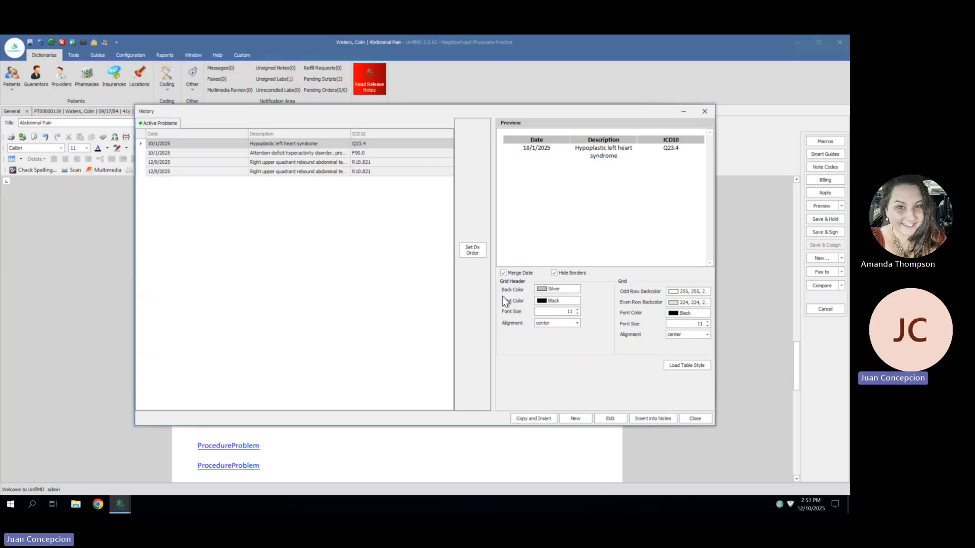
pyautogui.click(577, 419)
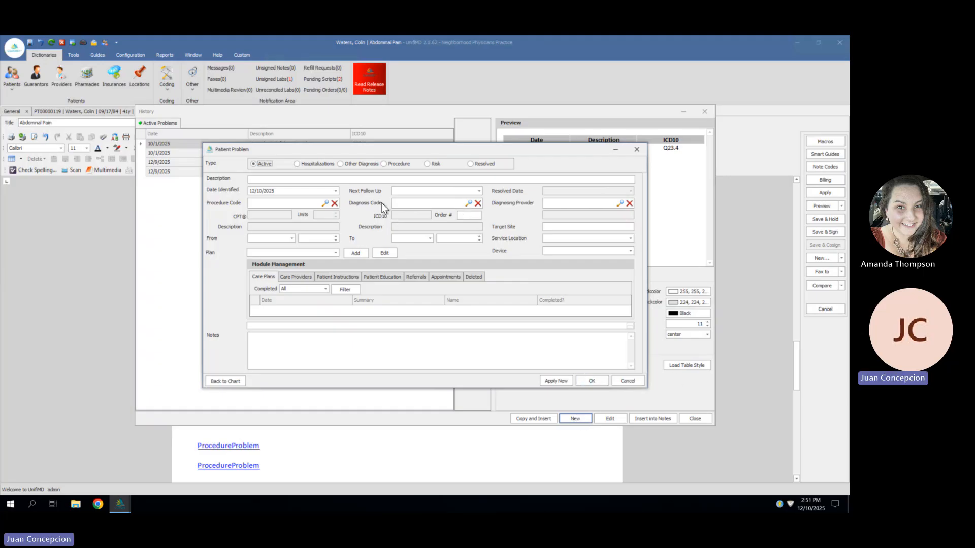
# Look up the new problem's diagnosis code by filtering the favorite codes for ICD10 code i10
pyautogui.click(468, 203)
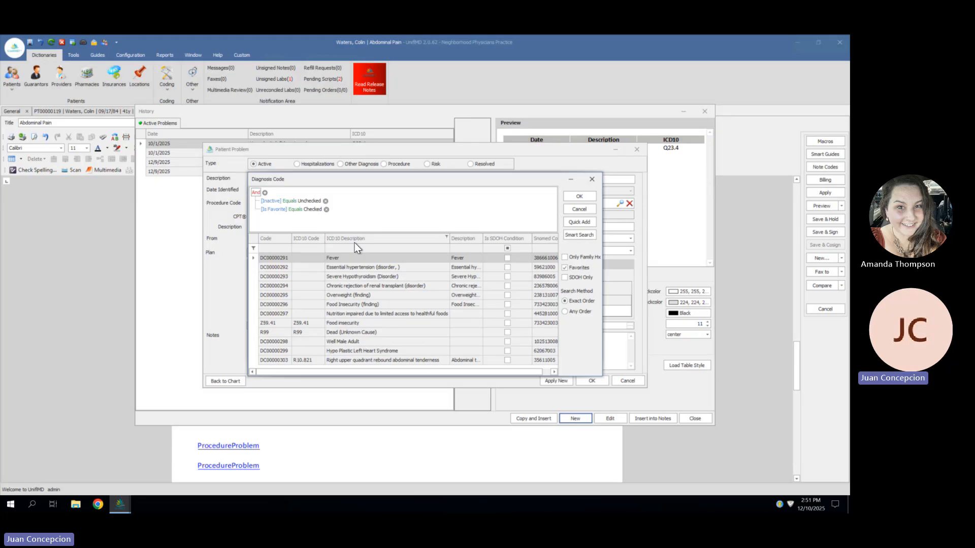
pyautogui.click(340, 248)
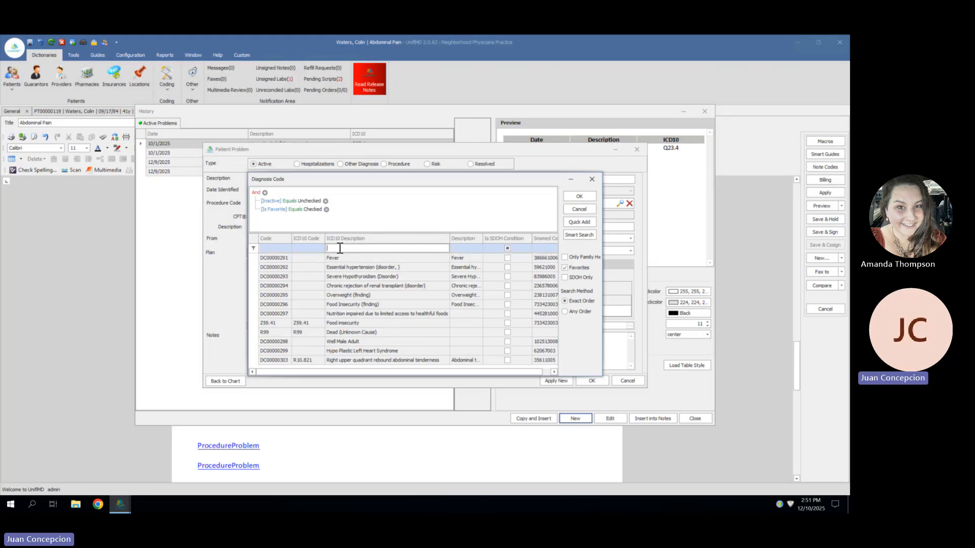
pyautogui.click(304, 247)
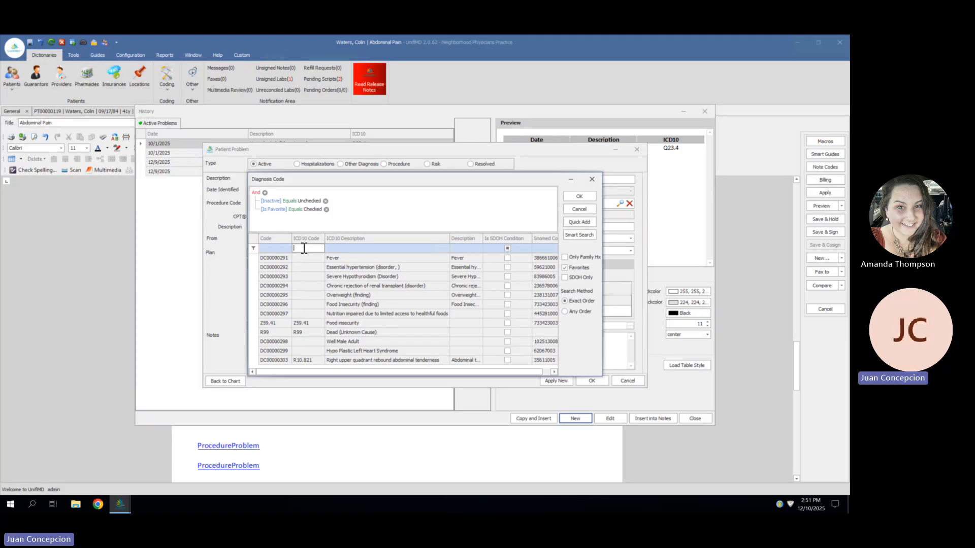
pyautogui.write('i10')
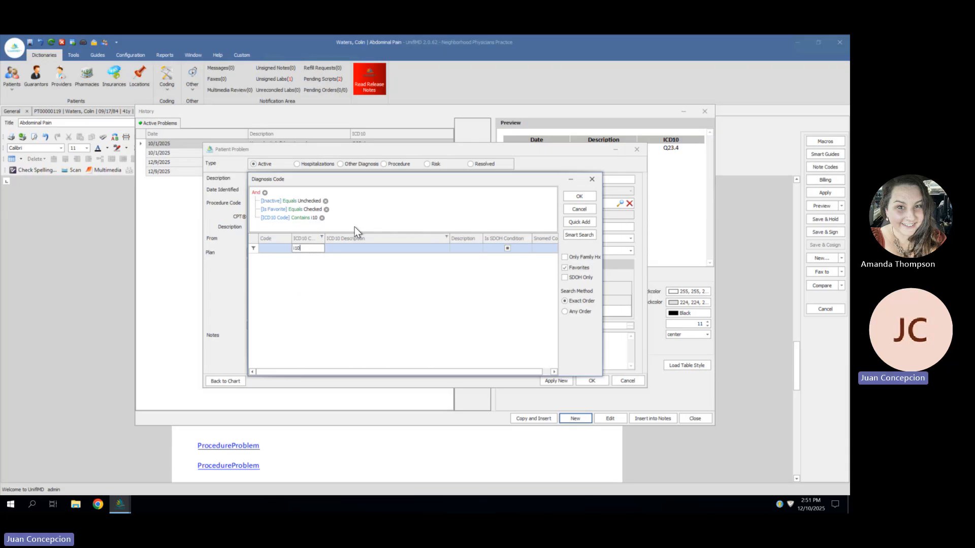
# Run a Smart Search of the diagnosis codes for htn and look through the matching entries
pyautogui.click(578, 236)
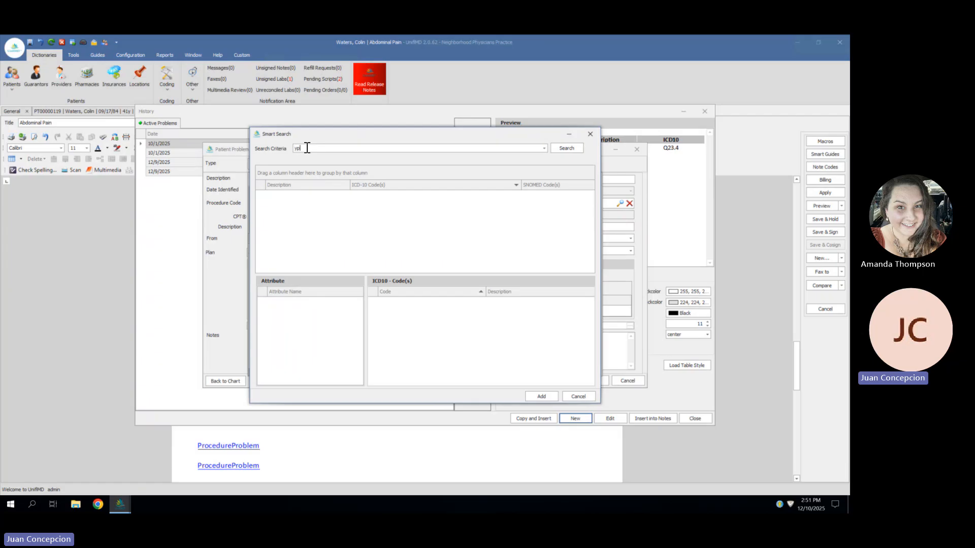
pyautogui.press('BackSpace')
pyautogui.press('BackSpace')
pyautogui.write('hypertens')
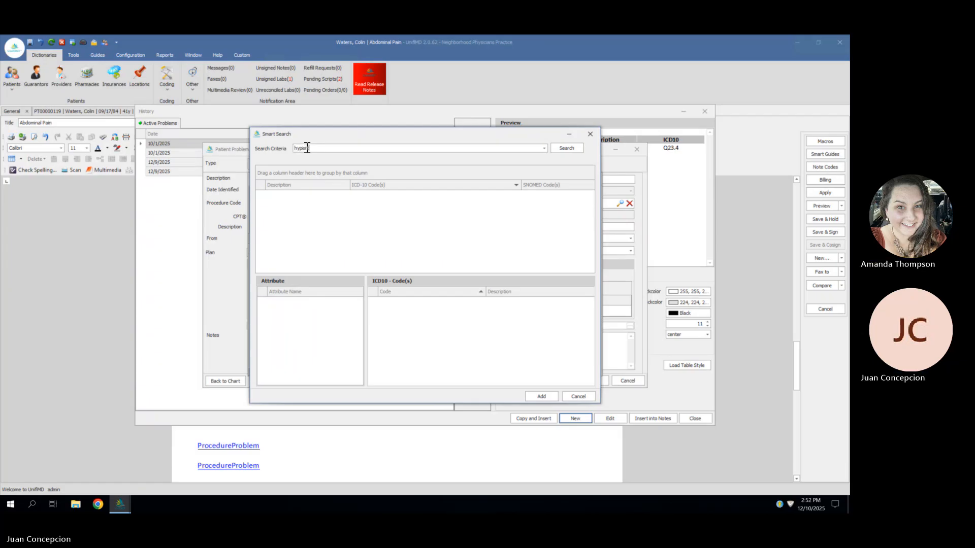
pyautogui.write('ion')
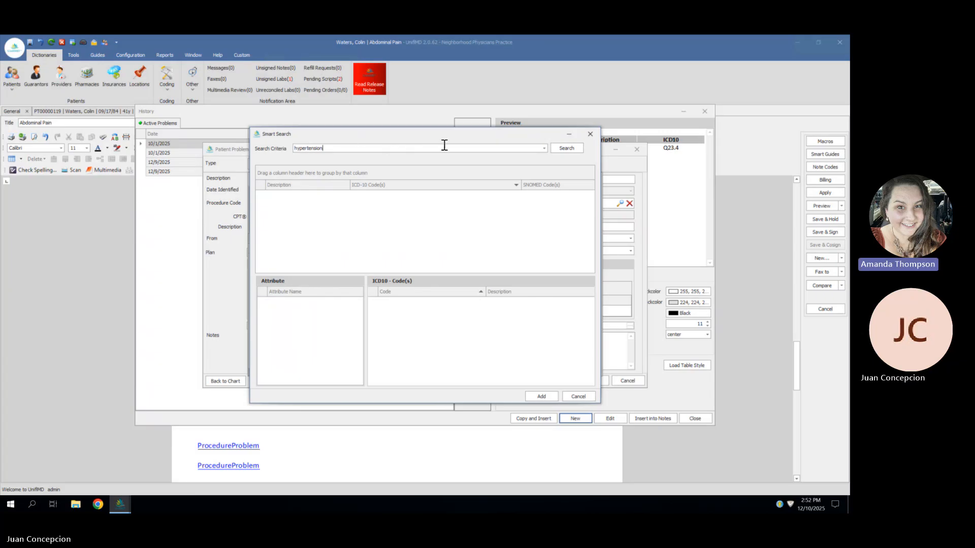
pyautogui.doubleClick(319, 148)
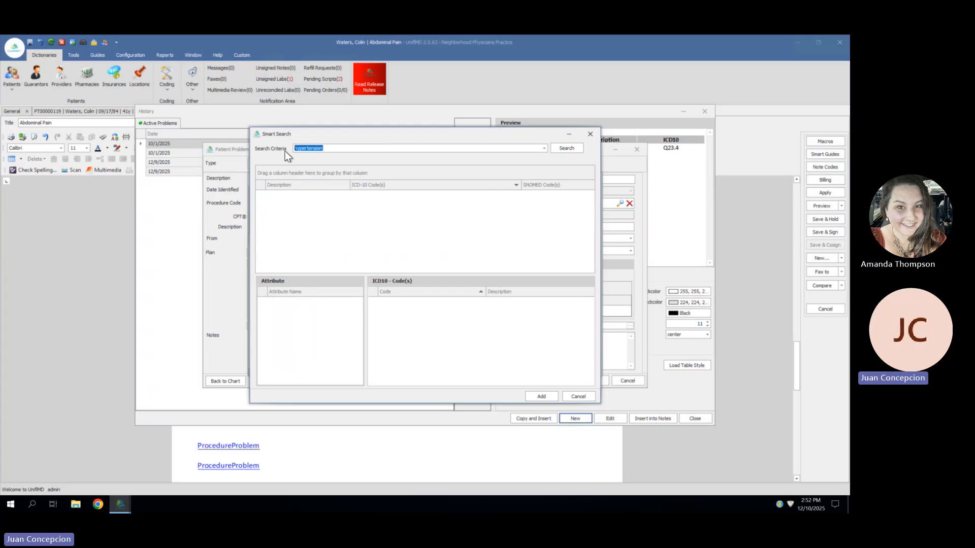
pyautogui.write('htn')
pyautogui.click(557, 150)
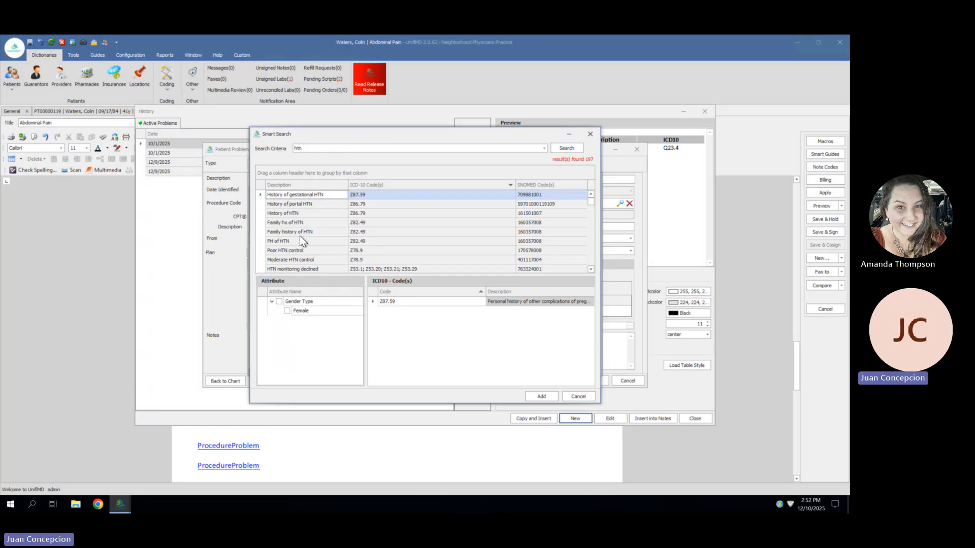
pyautogui.scroll(-3, 307, 239)
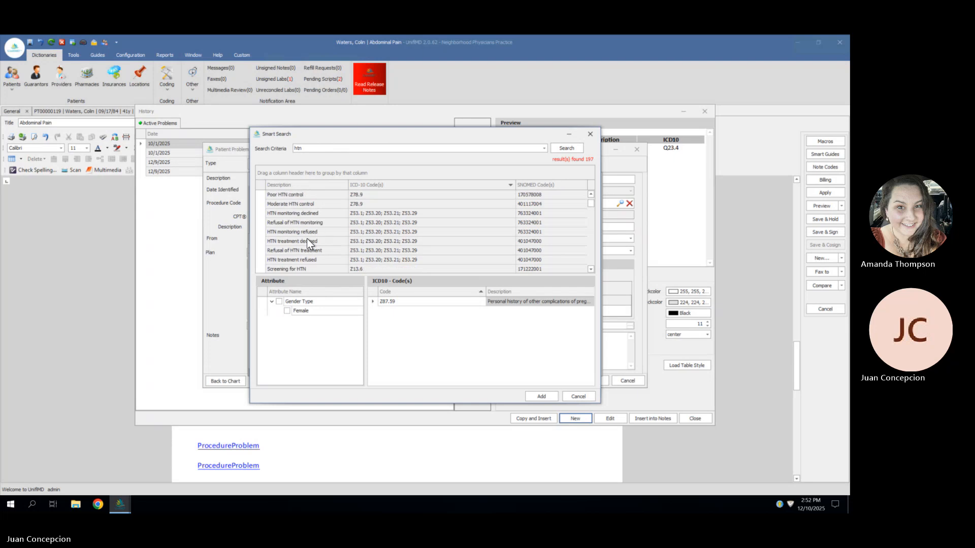
pyautogui.scroll(-5, 306, 238)
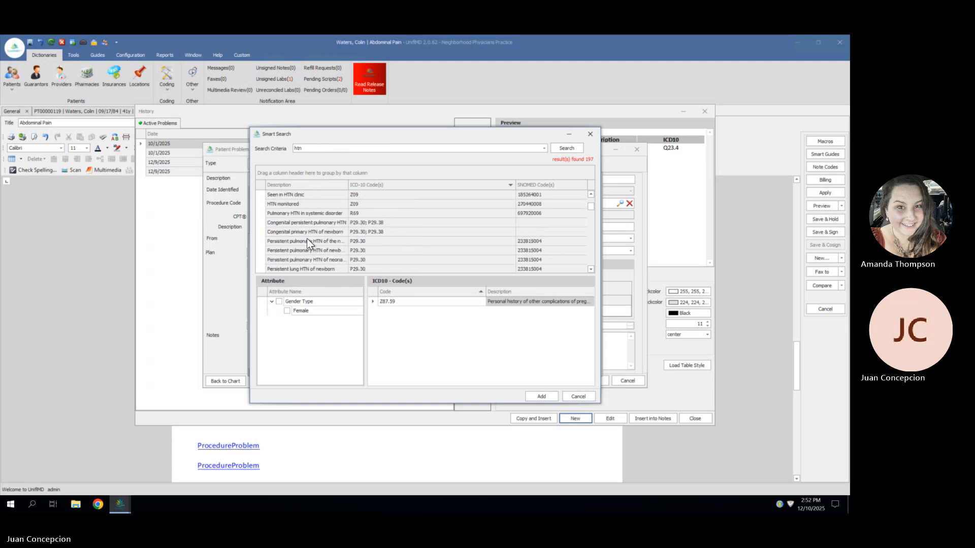
pyautogui.scroll(-2, 307, 238)
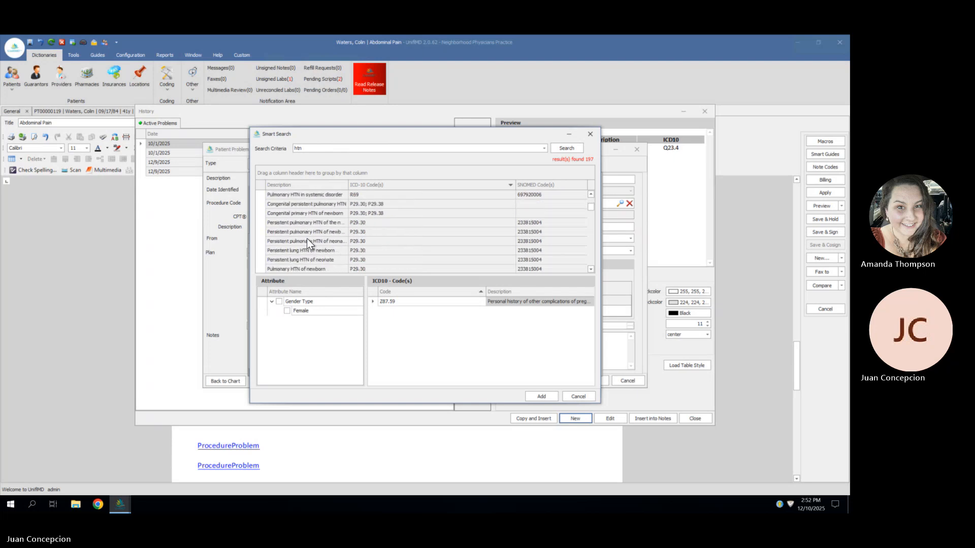
pyautogui.scroll(2, 306, 238)
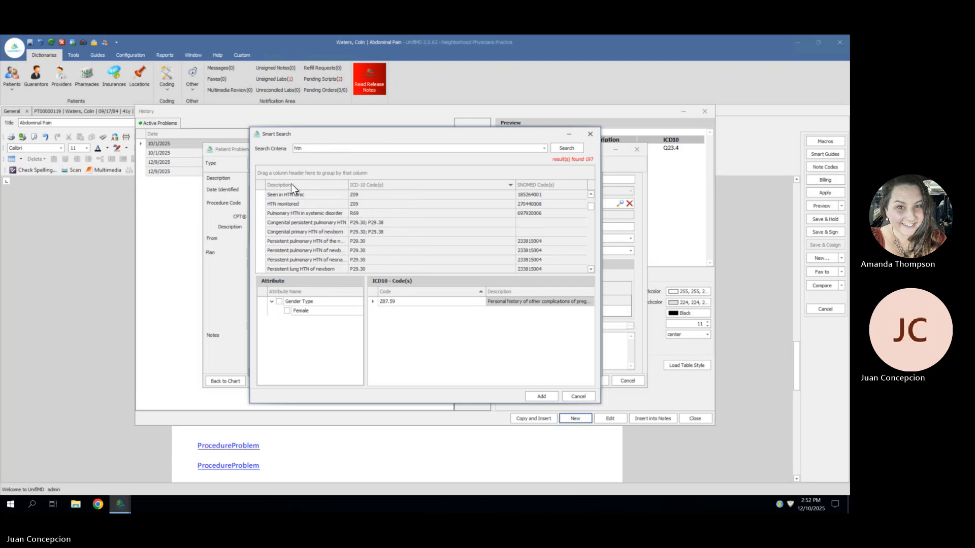
# Search for hypertension and add the Hypertension monitored entry (Z09) as the problem's diagnosis code
pyautogui.doubleClick(317, 146)
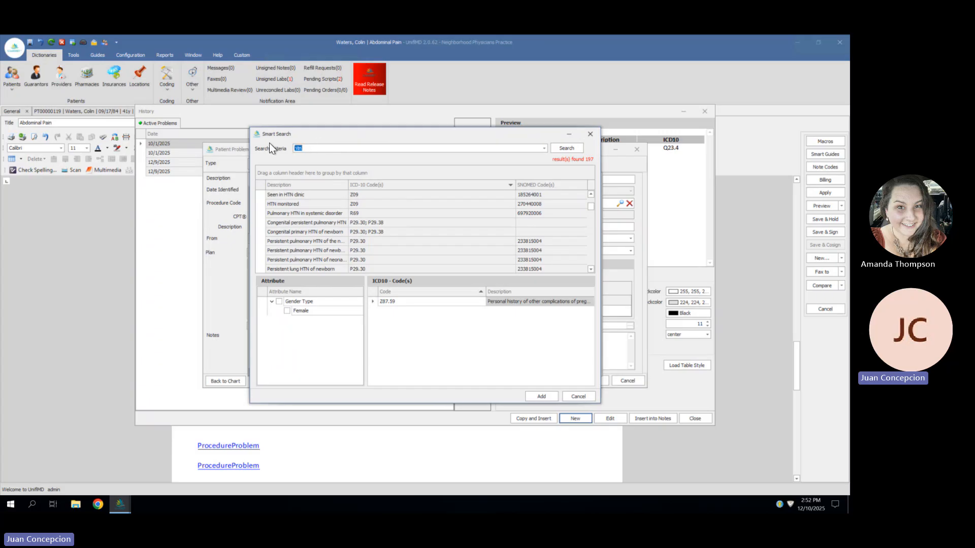
pyautogui.write('hyper')
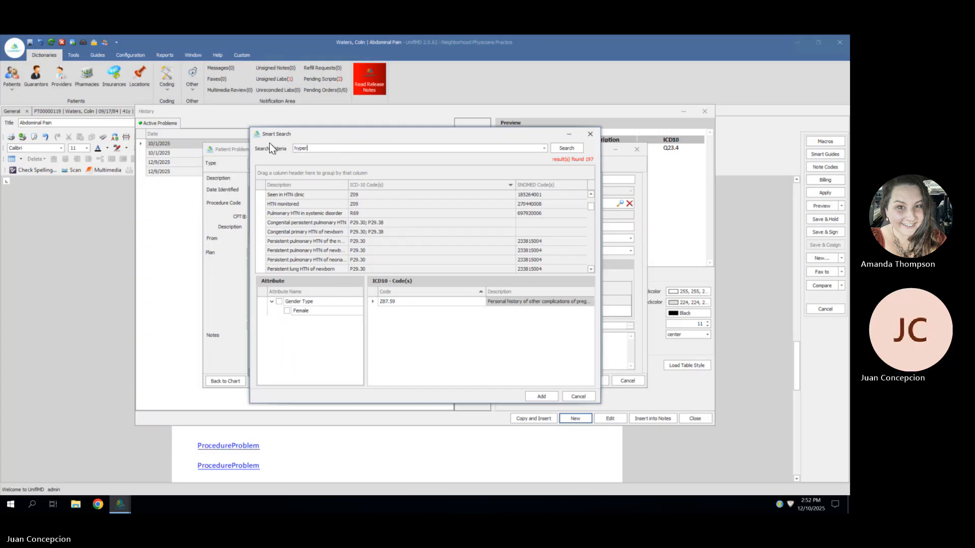
pyautogui.write('tension')
pyautogui.click(554, 147)
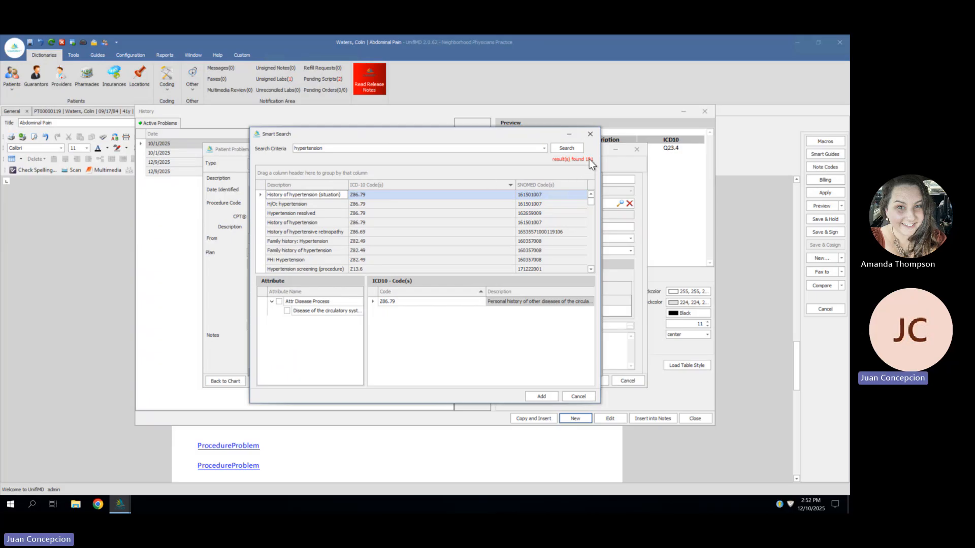
pyautogui.scroll(-1, 388, 208)
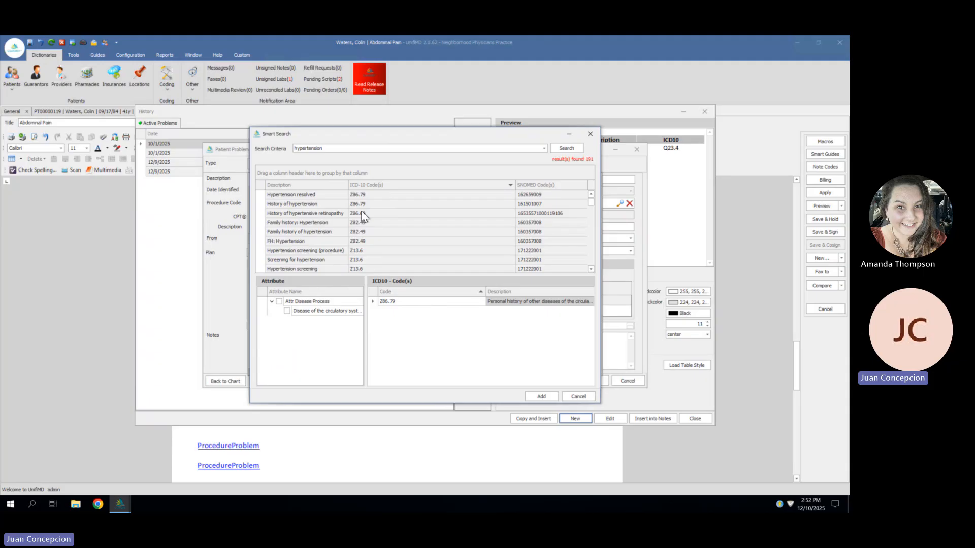
pyautogui.scroll(-1, 361, 228)
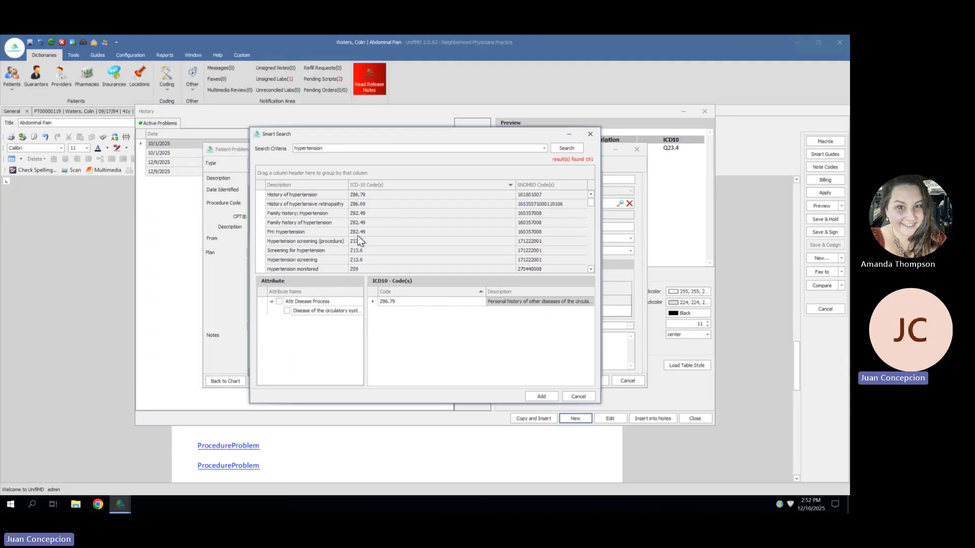
pyautogui.click(313, 269)
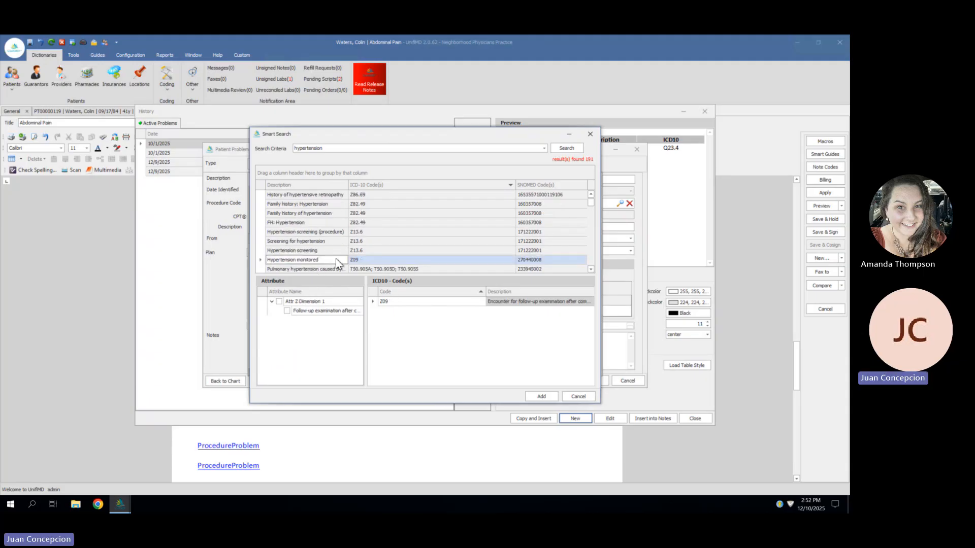
pyautogui.click(539, 395)
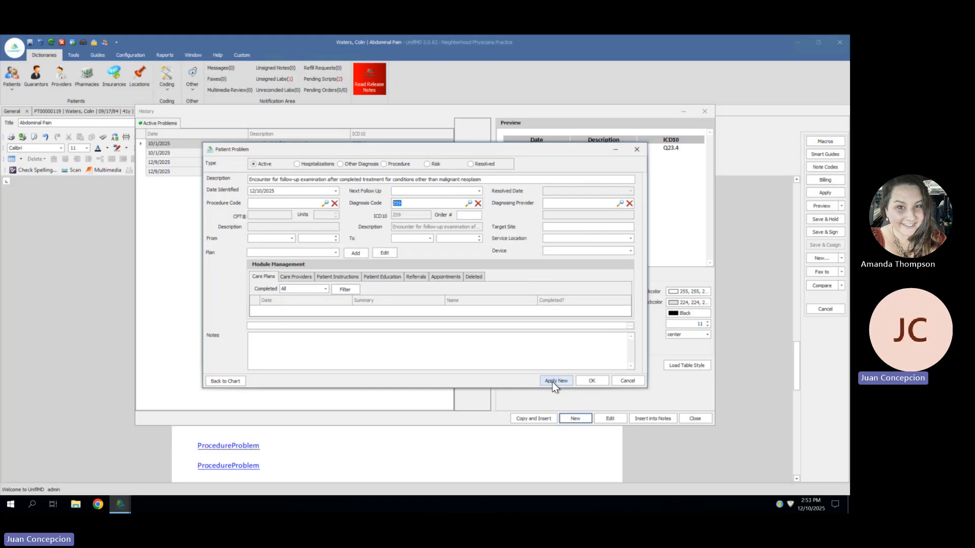
# Save the new active problem and insert its Z09 follow-up encounter row into the note
pyautogui.click(592, 380)
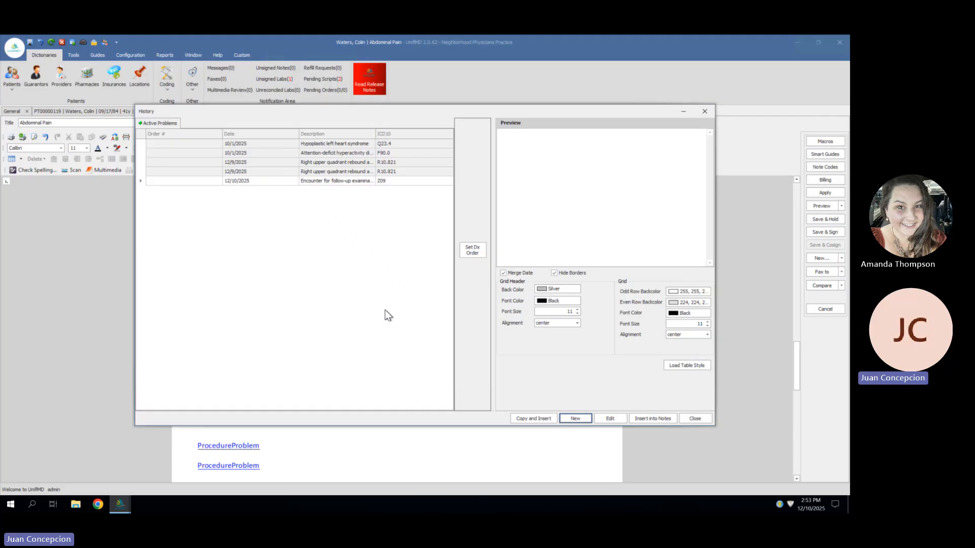
pyautogui.click(248, 183)
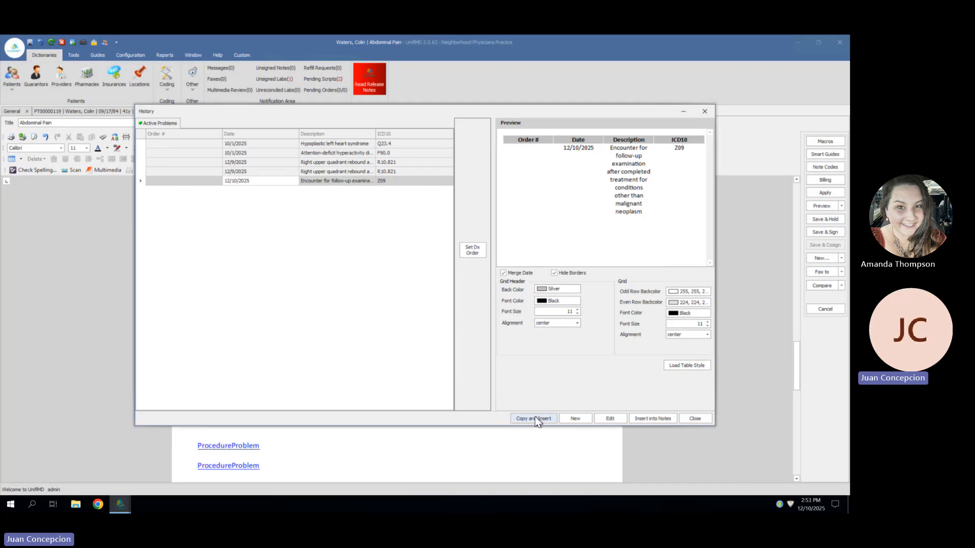
pyautogui.click(647, 419)
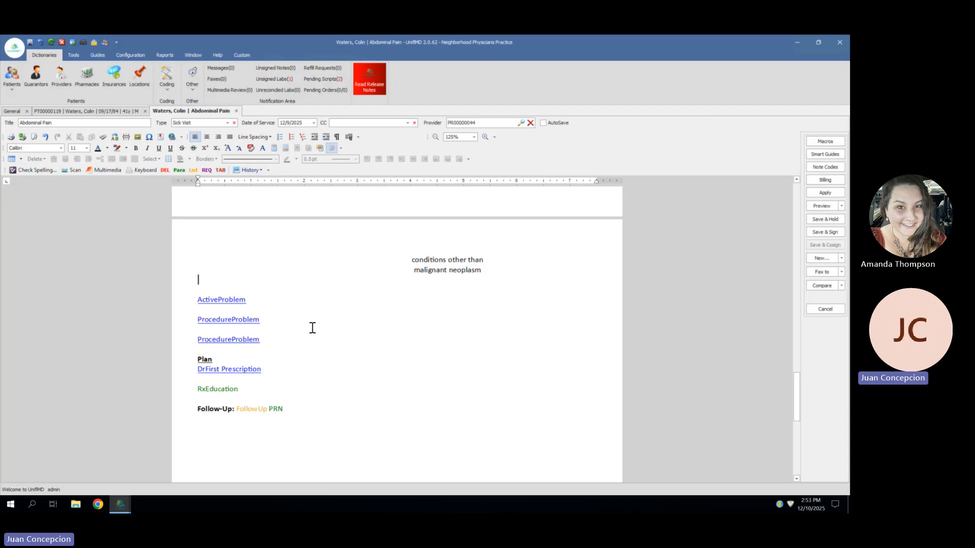
# Create a new procedure problem from the note's first procedure link using procedure code 99214, OV LEVEL 4, and save it
pyautogui.click(238, 328)
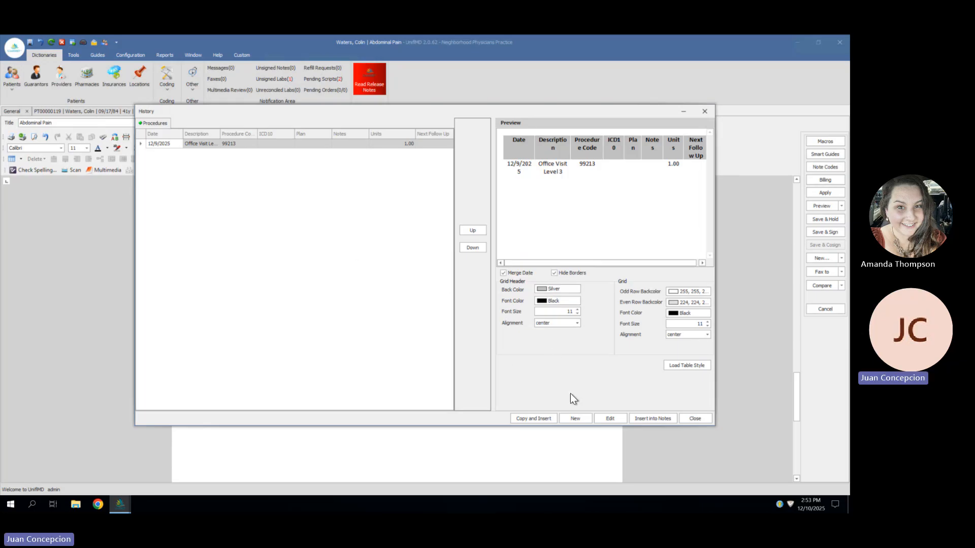
pyautogui.click(574, 419)
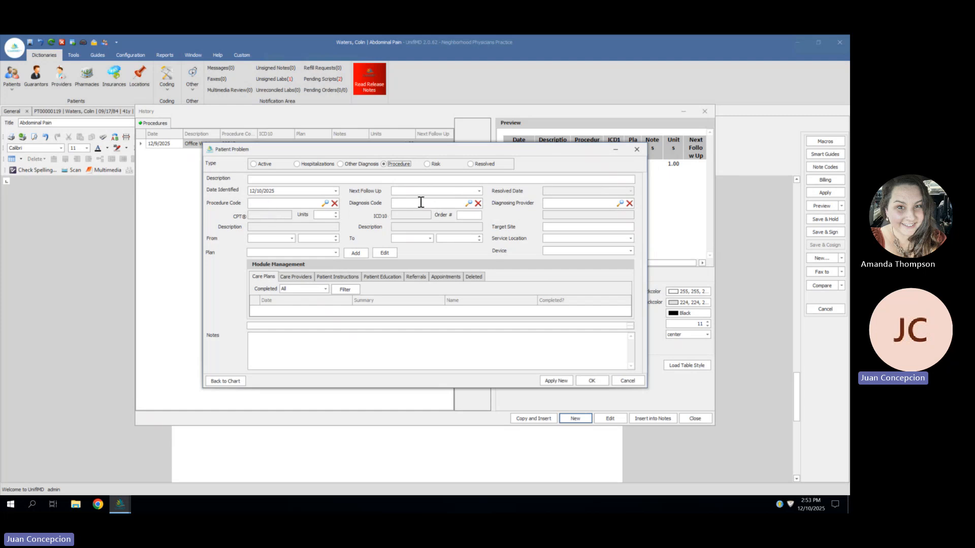
pyautogui.click(325, 203)
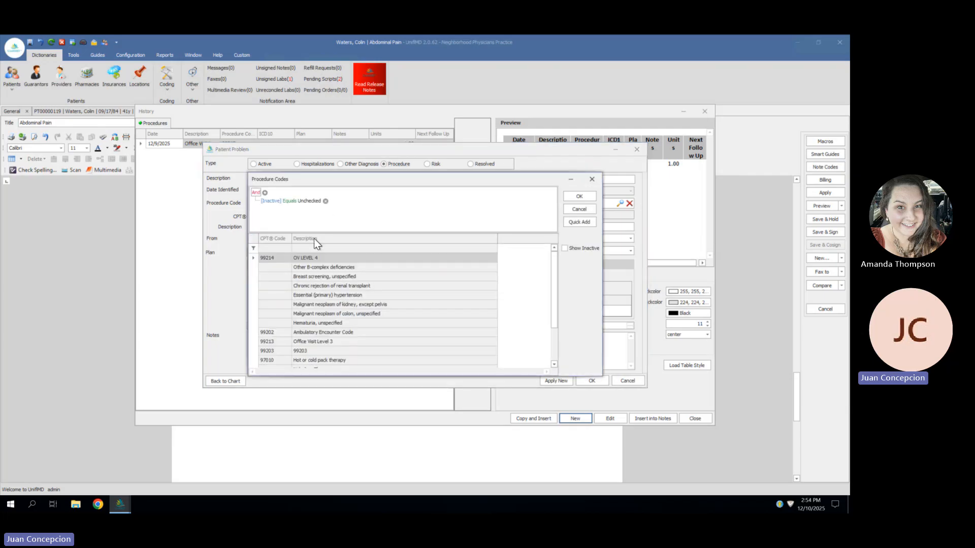
pyautogui.click(284, 257)
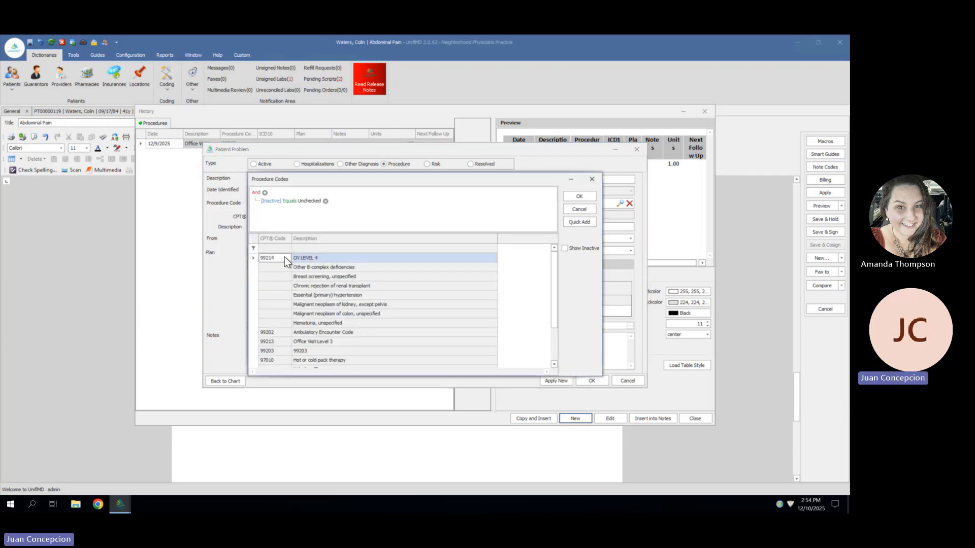
pyautogui.click(347, 257)
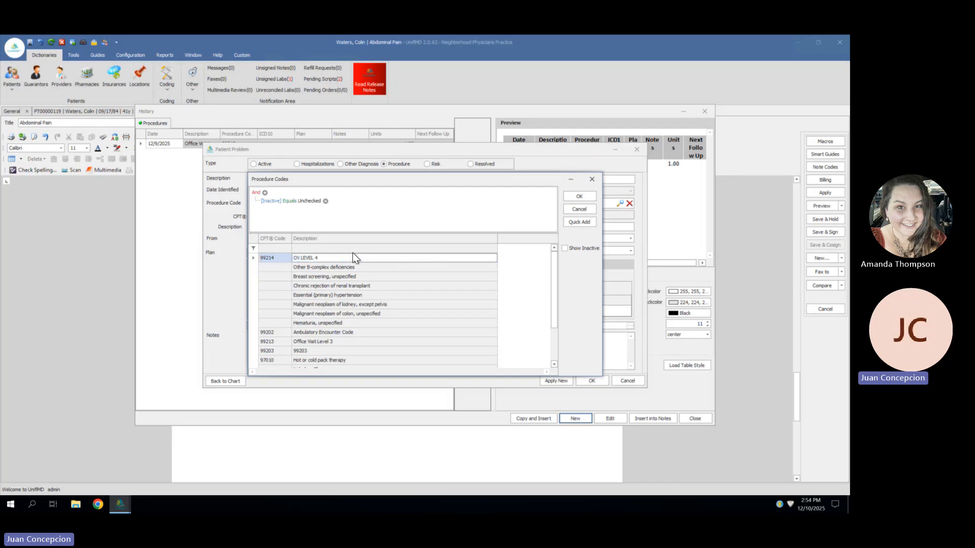
pyautogui.click(576, 193)
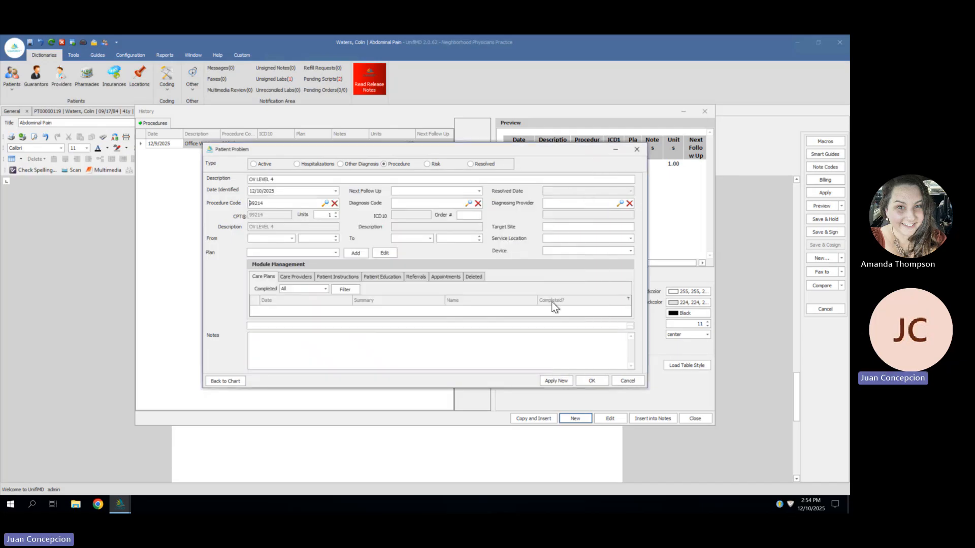
pyautogui.click(592, 381)
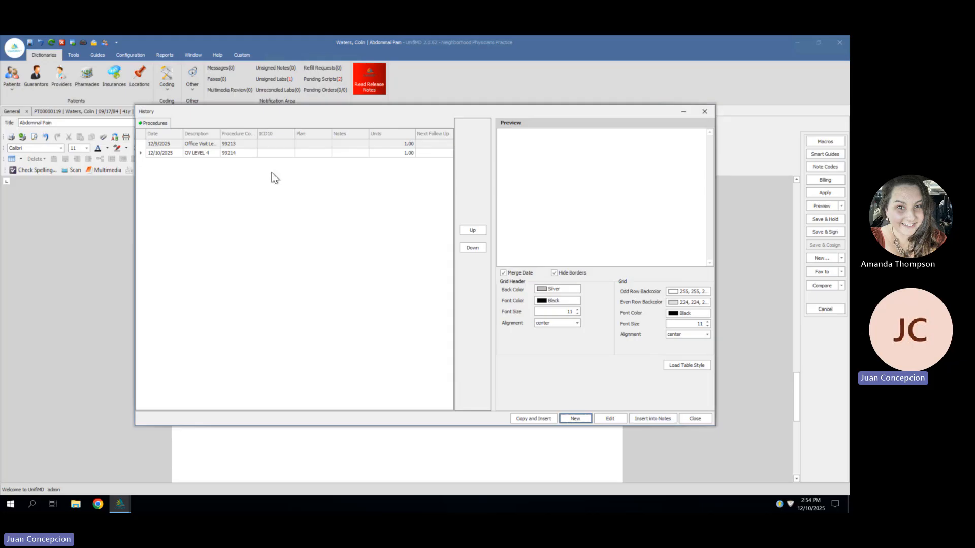
# Insert the 12/10/2025 OV LEVEL 4 procedure row into the note
pyautogui.click(239, 155)
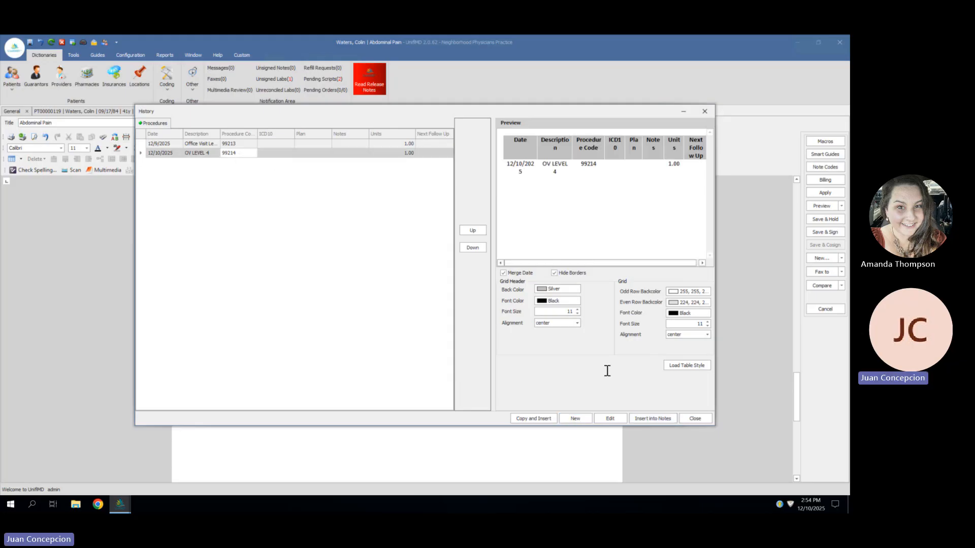
pyautogui.click(654, 419)
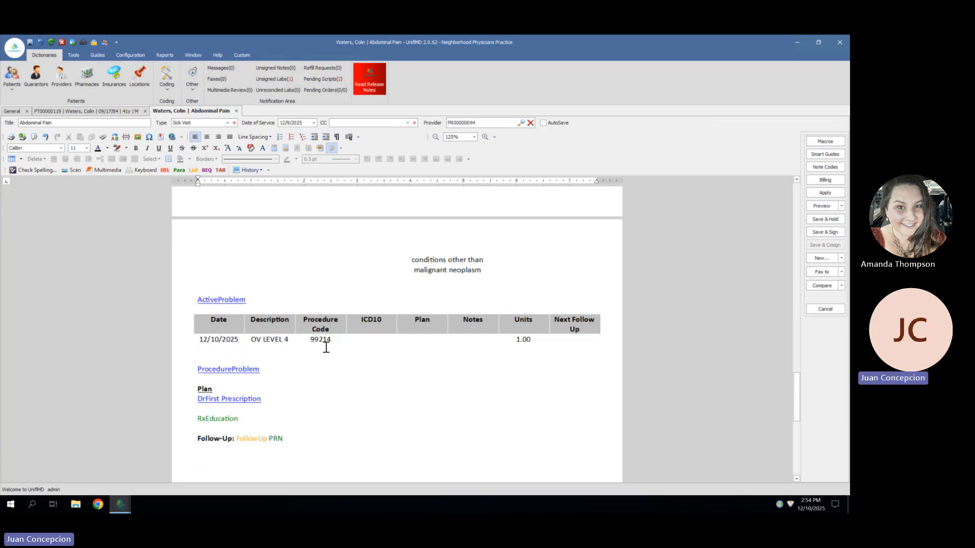
pyautogui.scroll(1, 326, 347)
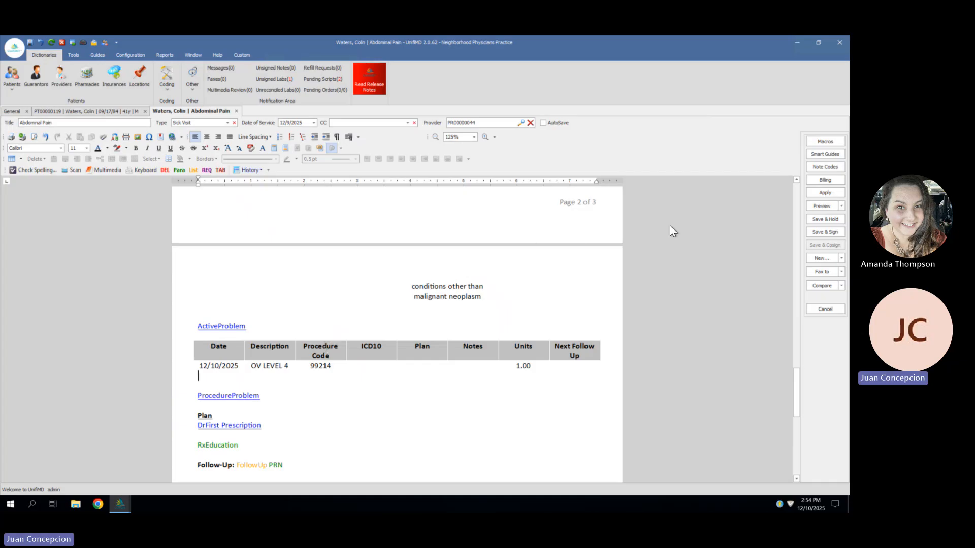
# Save and sign the note with the provider's signature password, choosing to auto save the superbill without viewing
pyautogui.click(815, 231)
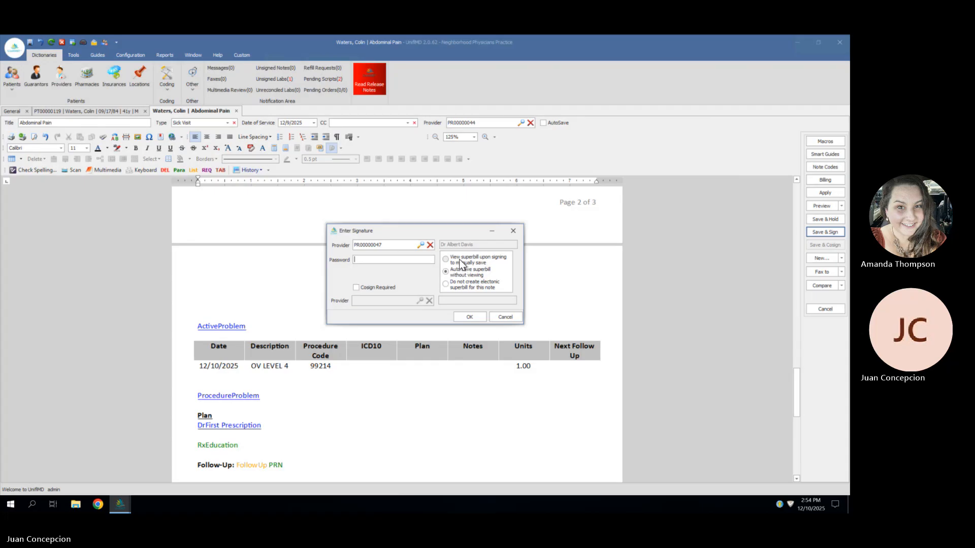
pyautogui.click(464, 287)
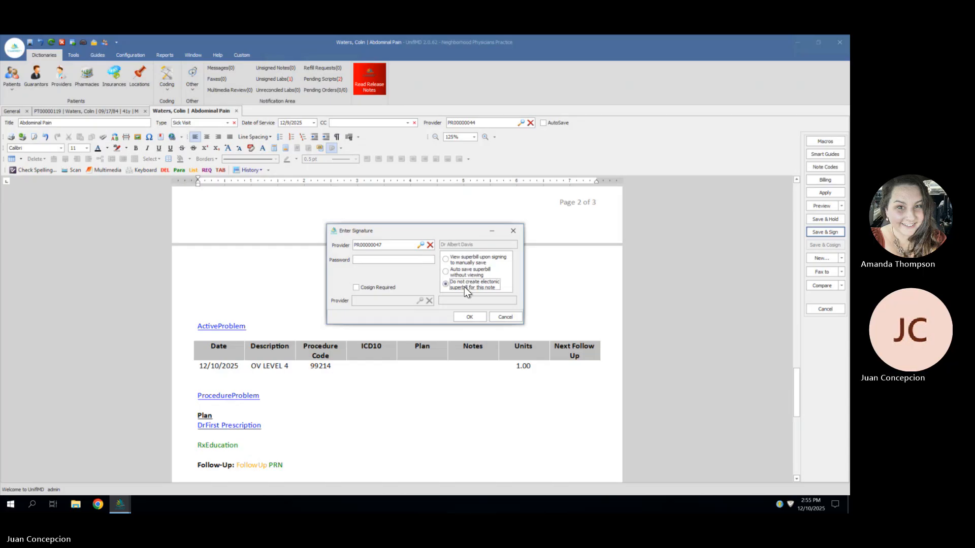
pyautogui.click(455, 272)
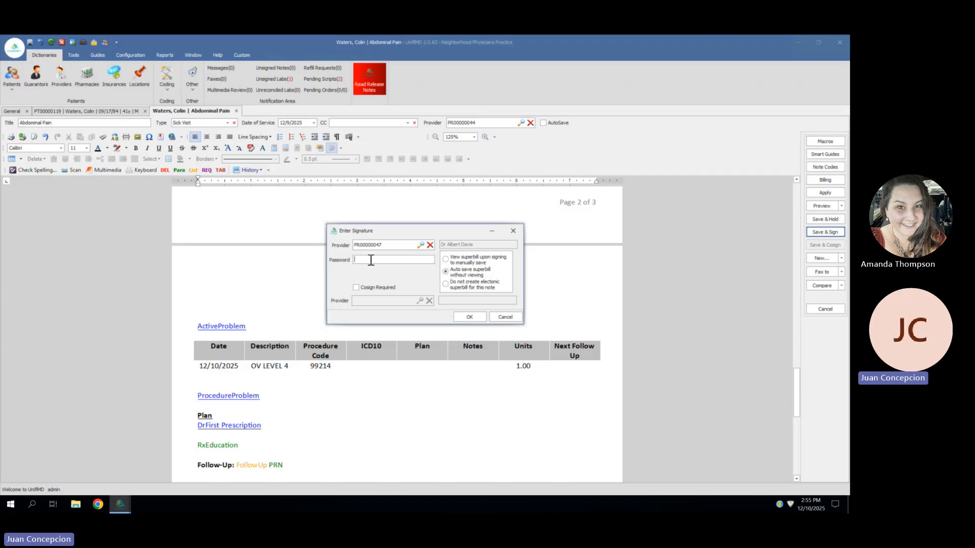
pyautogui.write('****')
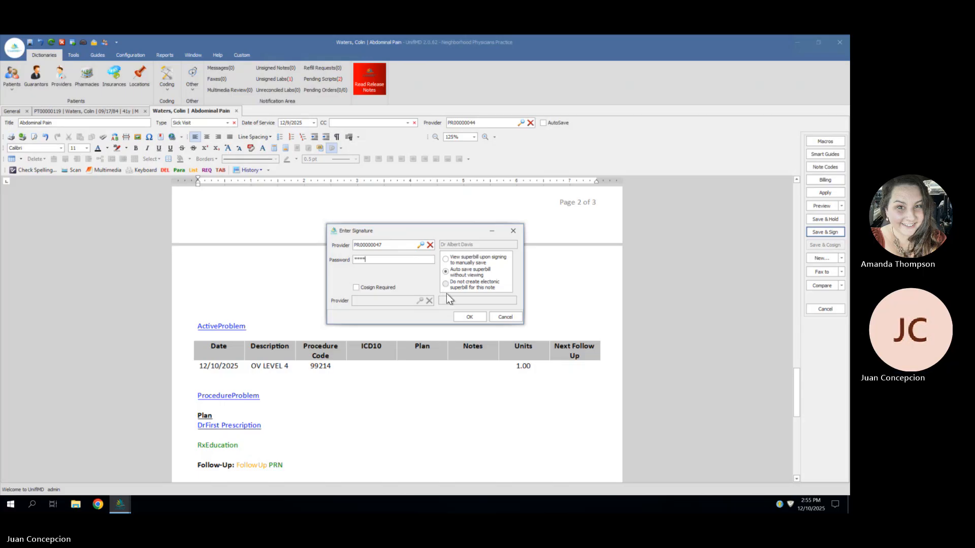
pyautogui.click(474, 318)
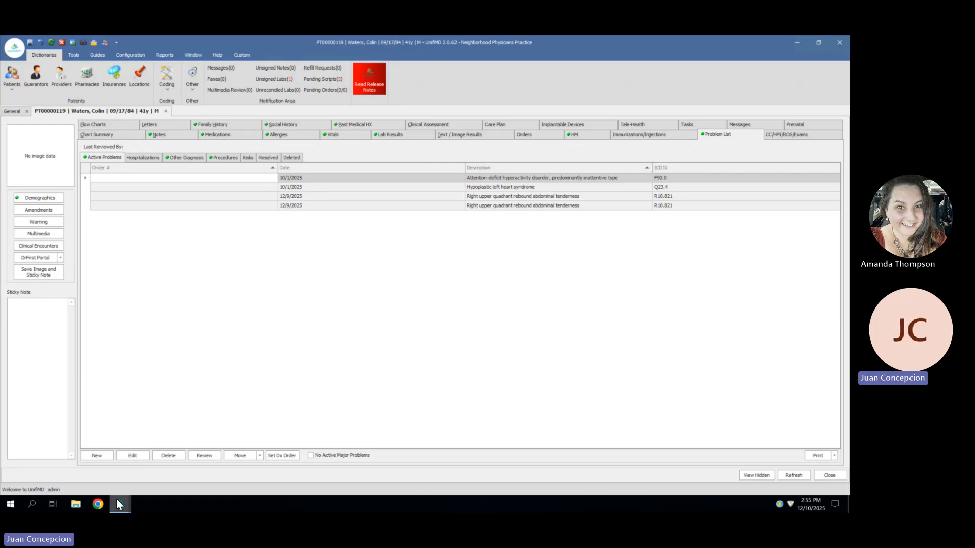
# Switch to the biller's UnifiMD window and open the Electronic Superbill list
pyautogui.moveTo(118, 504)
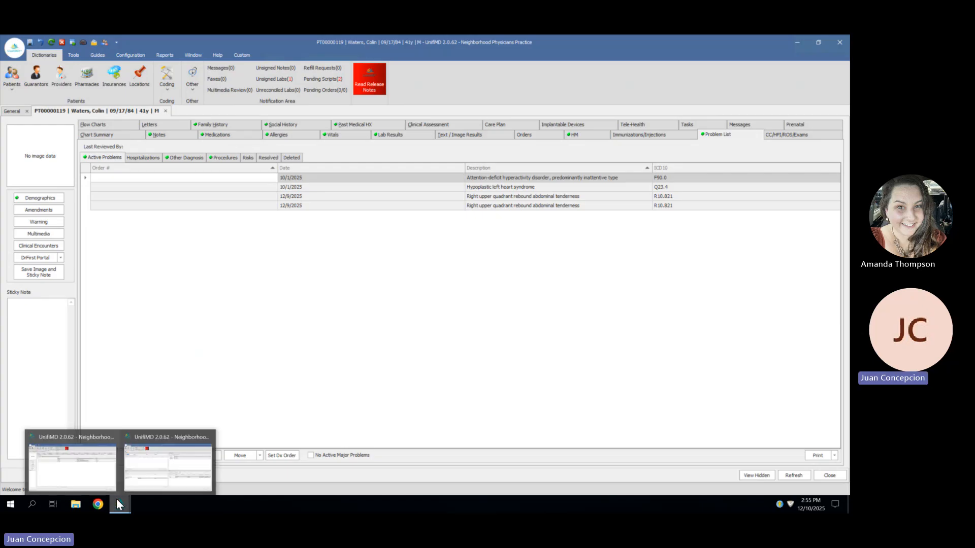
pyautogui.click(140, 474)
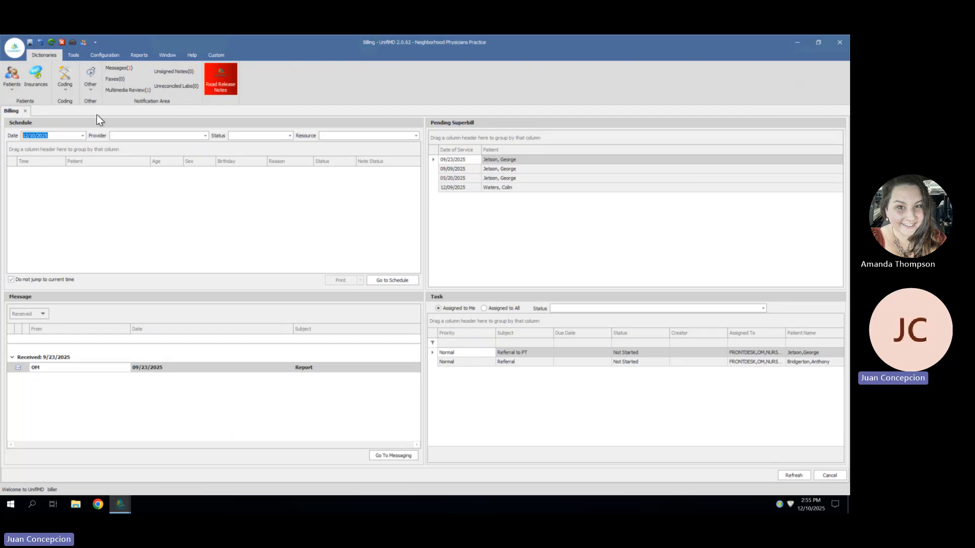
pyautogui.click(73, 55)
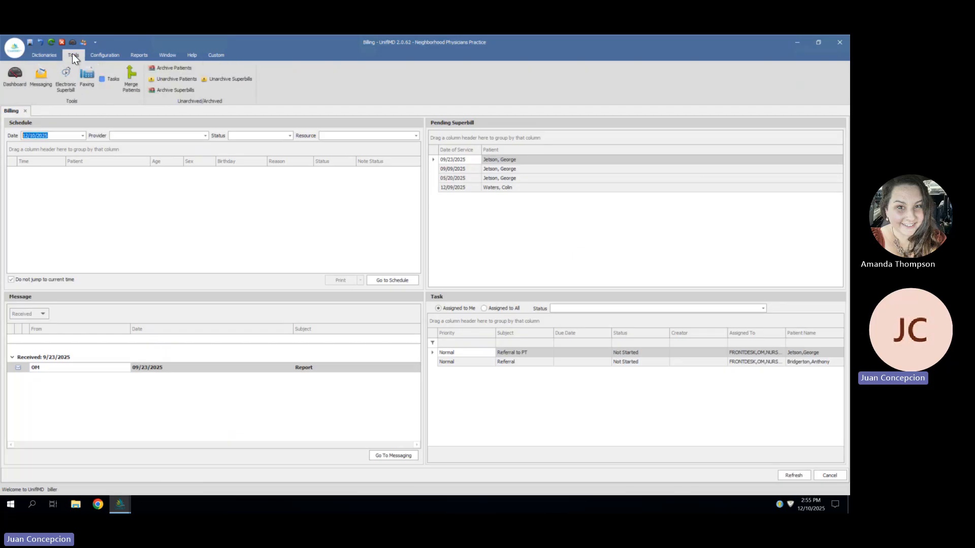
pyautogui.click(68, 86)
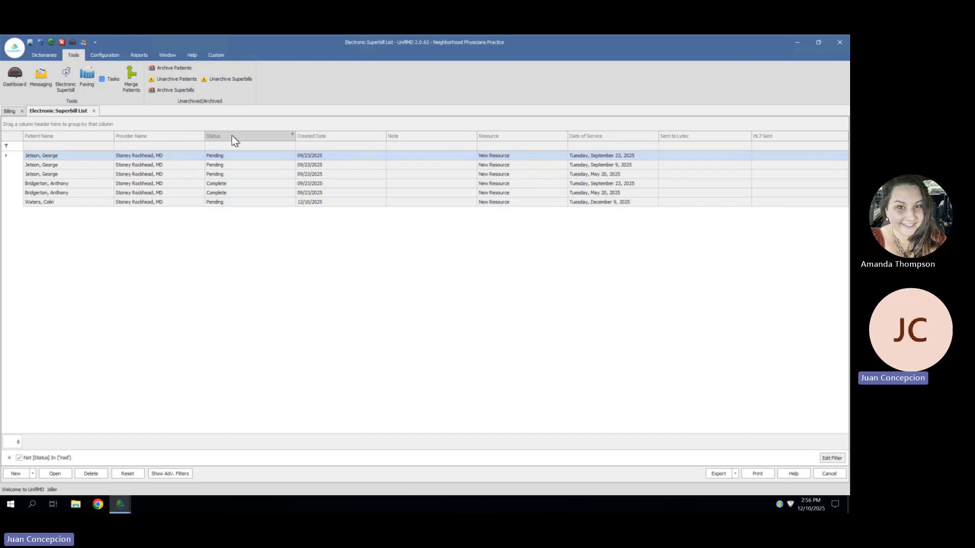
# Group the superbill list by Status and Created Date, and open the Pending superbill created 12/10/2025
pyautogui.moveTo(232, 135); pyautogui.dragTo(231, 126)
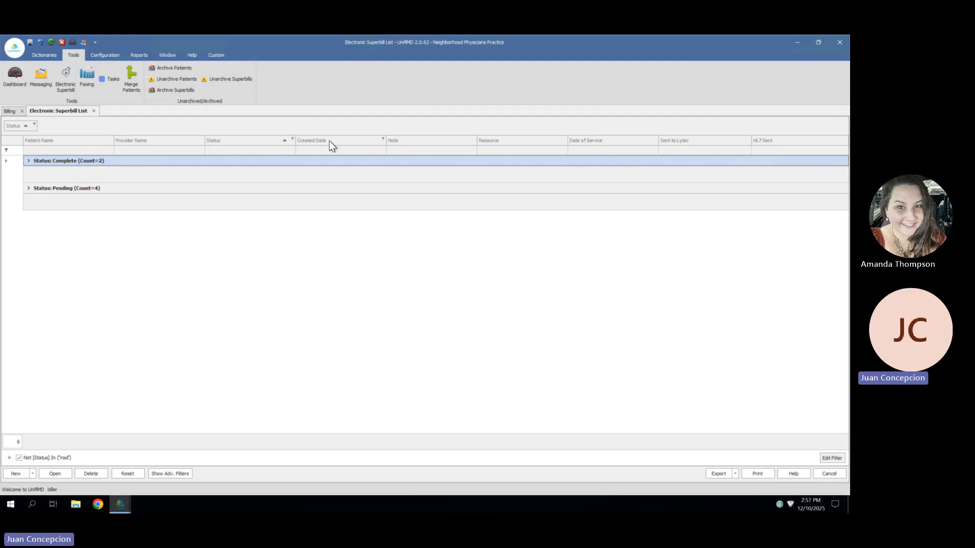
pyautogui.moveTo(329, 141); pyautogui.dragTo(329, 124)
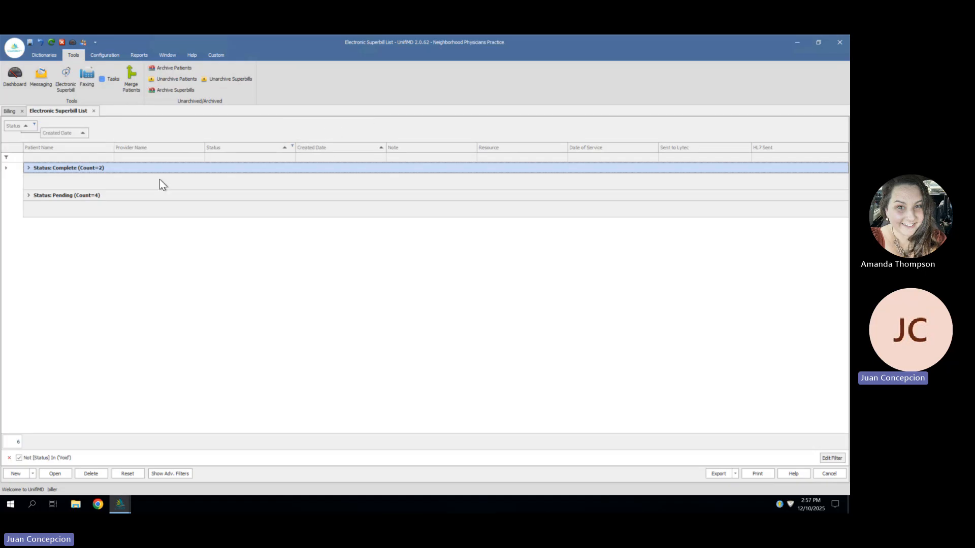
pyautogui.click(29, 199)
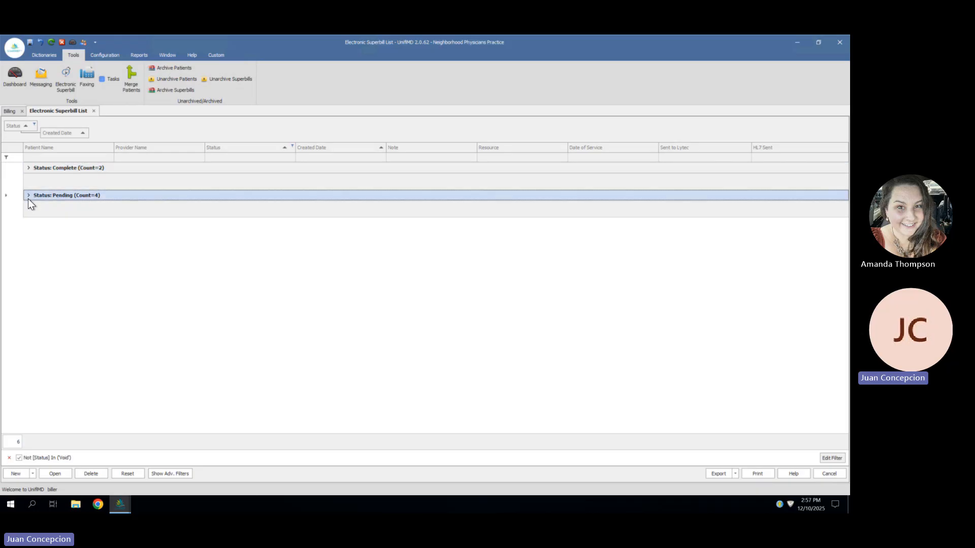
pyautogui.click(29, 197)
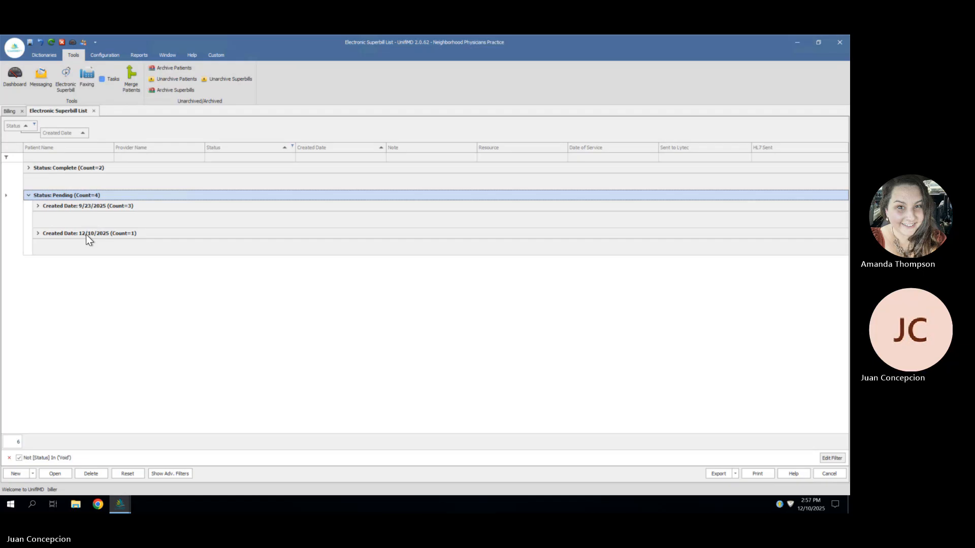
pyautogui.click(37, 233)
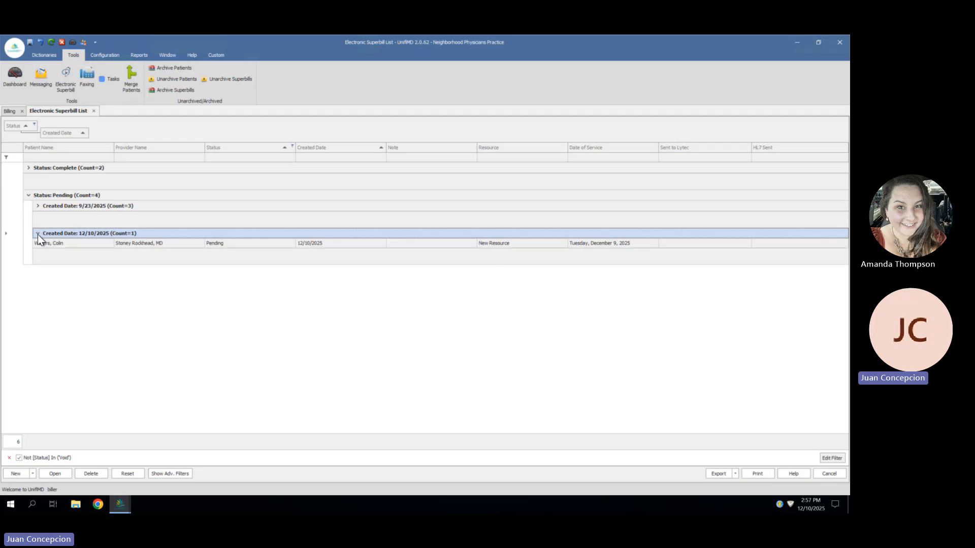
pyautogui.click(61, 244)
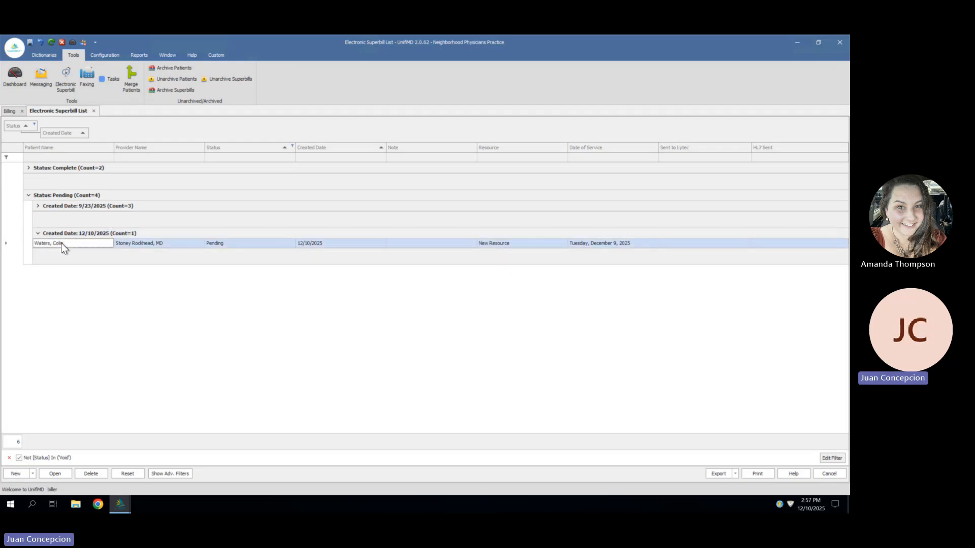
pyautogui.doubleClick(60, 243)
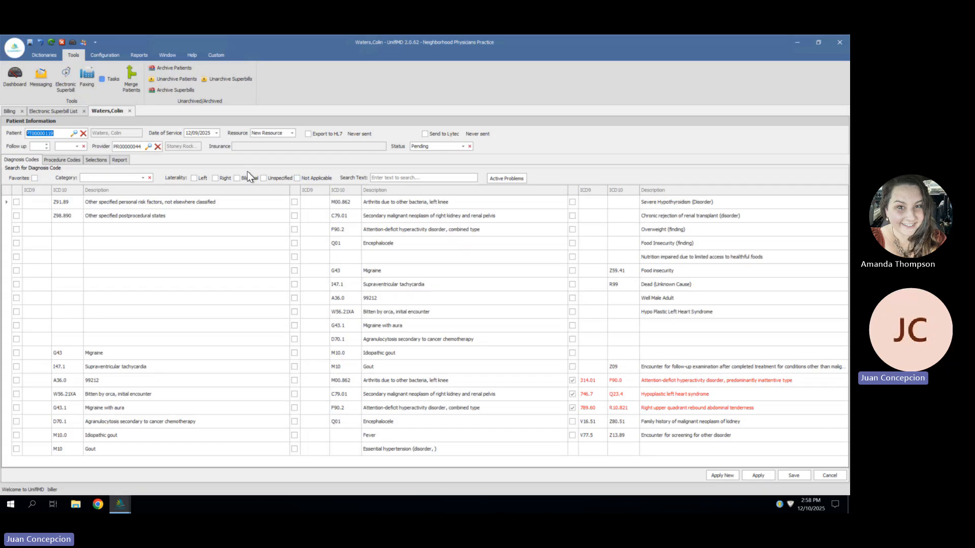
# Review the superbill's checked diagnosis codes, procedure codes, selections and report
pyautogui.click(28, 163)
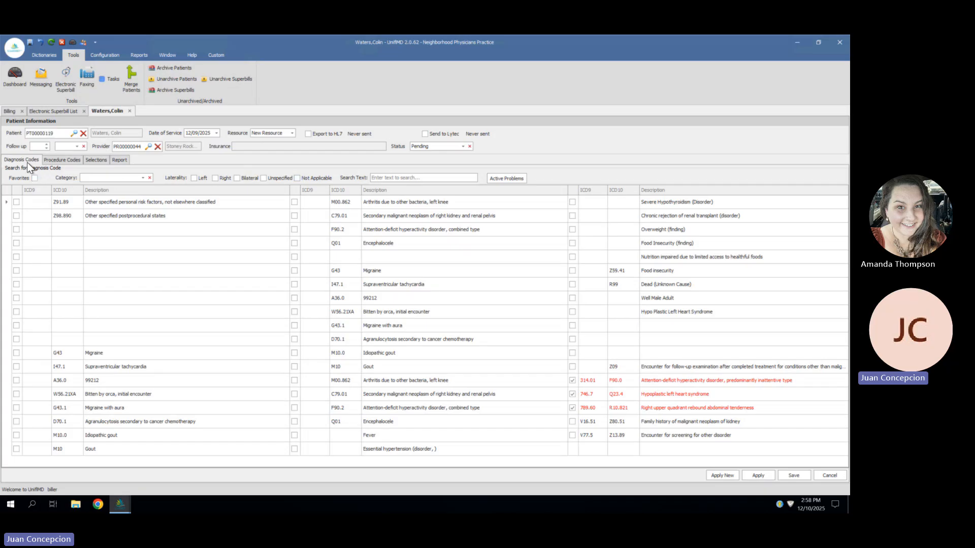
pyautogui.click(58, 161)
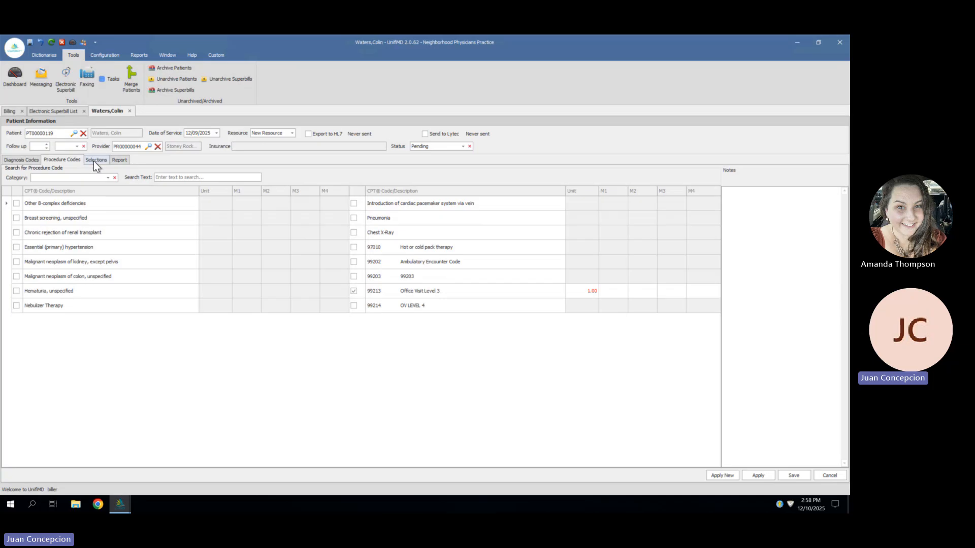
pyautogui.click(94, 160)
pyautogui.click(119, 161)
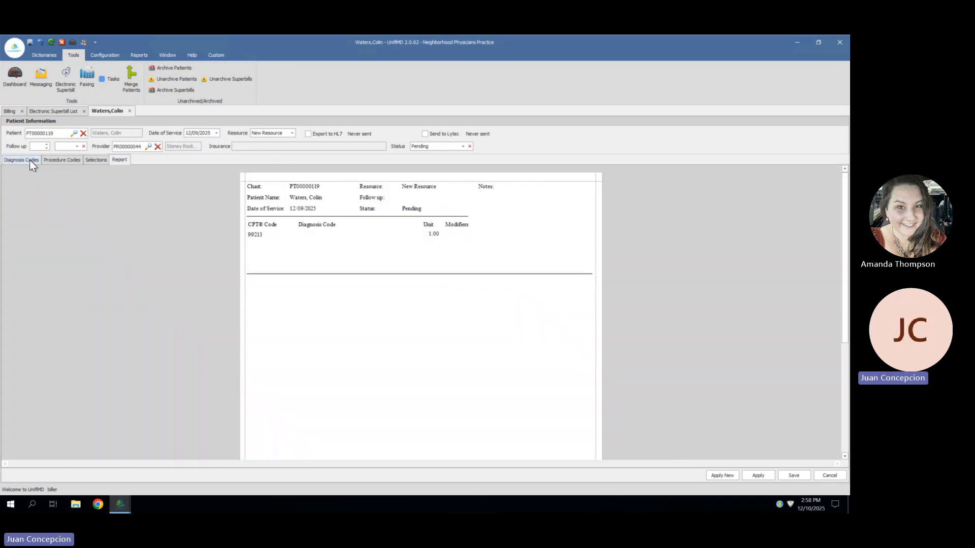
pyautogui.click(30, 161)
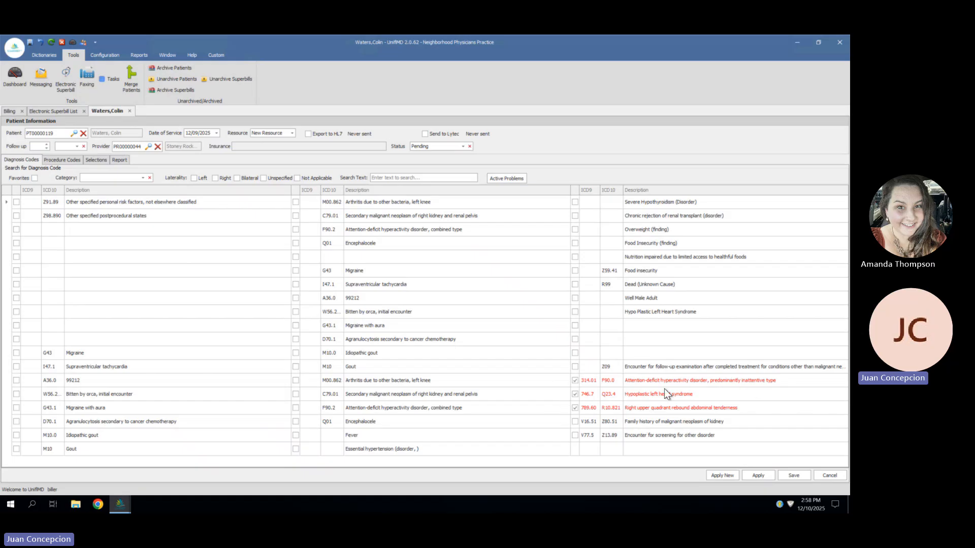
pyautogui.click(59, 159)
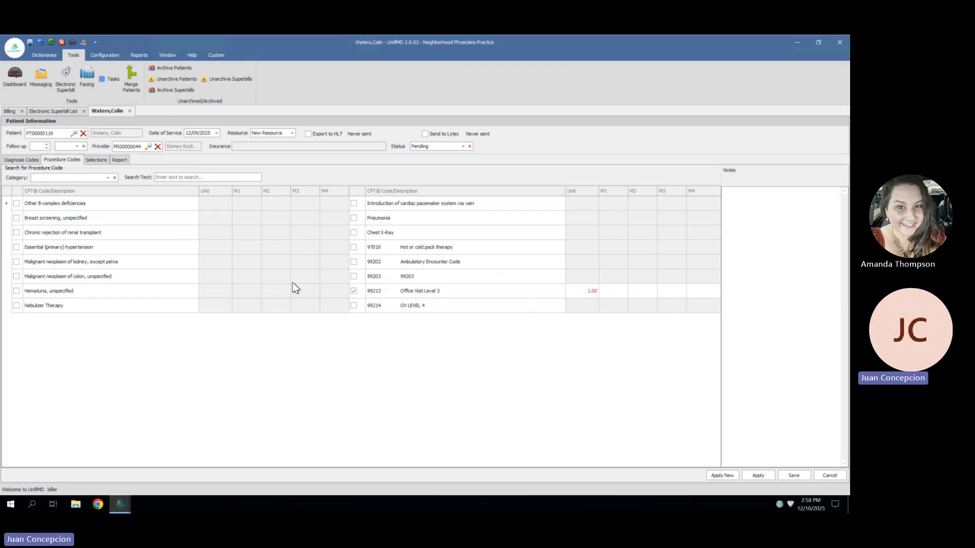
# Open the diagnosis selection for procedure 99213 in the superbill's selections and check all the listed diagnosis codes
pyautogui.click(90, 160)
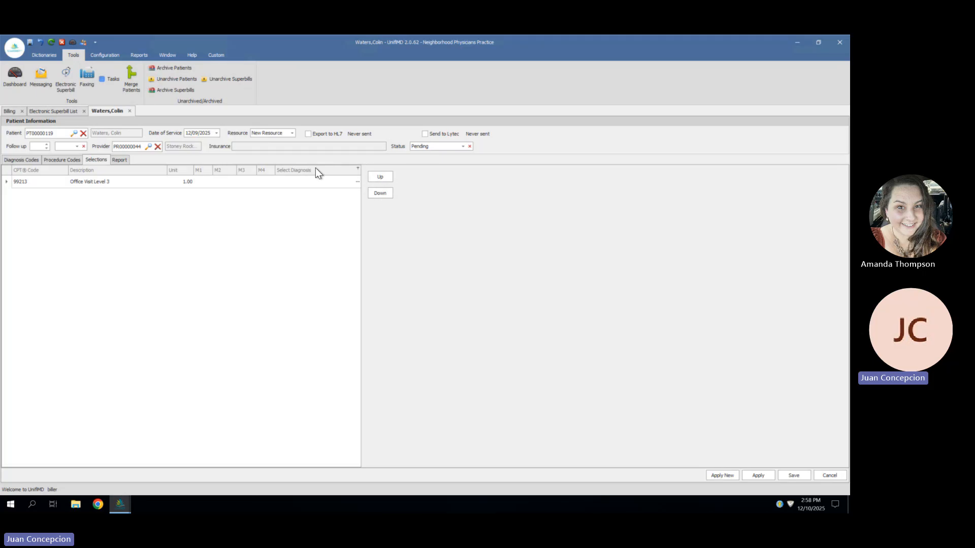
pyautogui.click(357, 183)
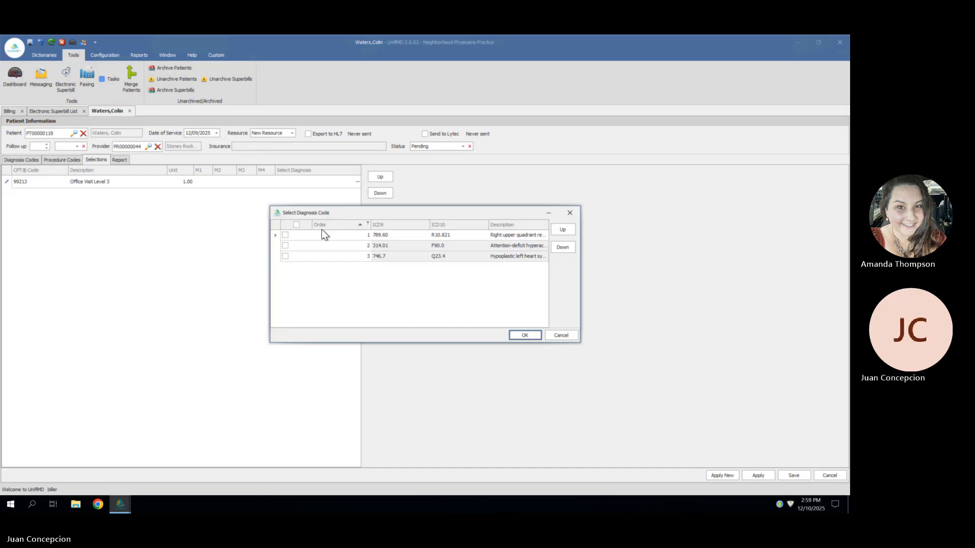
pyautogui.click(296, 225)
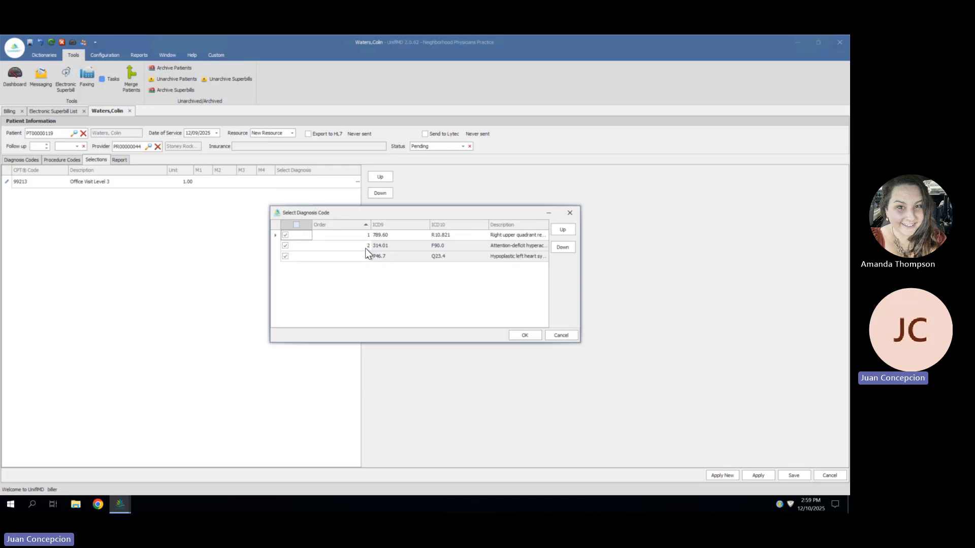
# Remove the ICD9 column from the diagnosis list, move Q23.4 to first place and accept the diagnosis selection
pyautogui.click(381, 256)
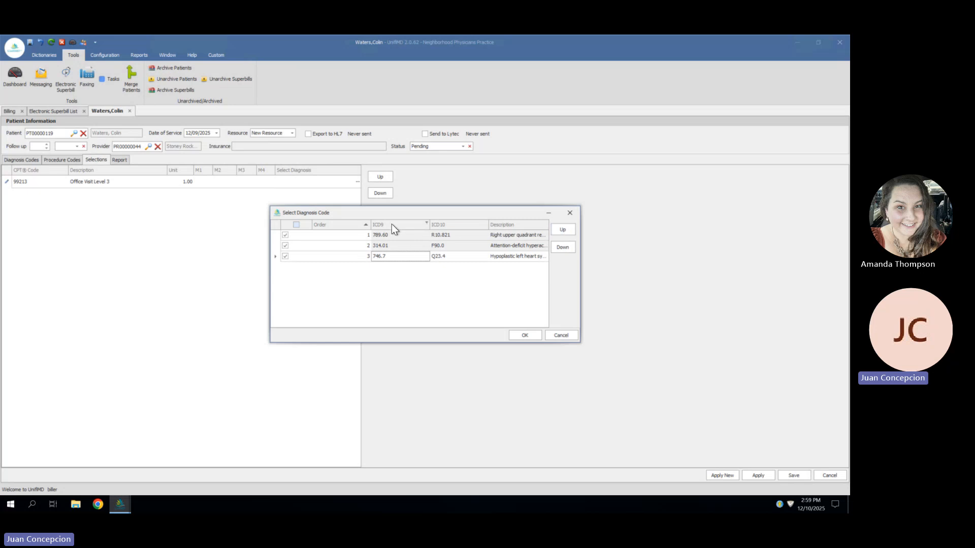
pyautogui.moveTo(391, 224); pyautogui.dragTo(395, 159)
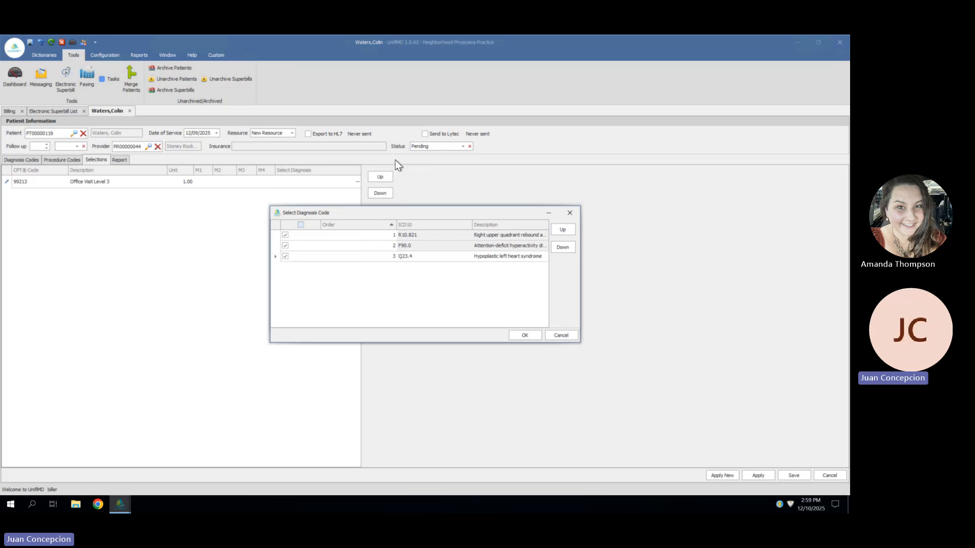
pyautogui.click(416, 257)
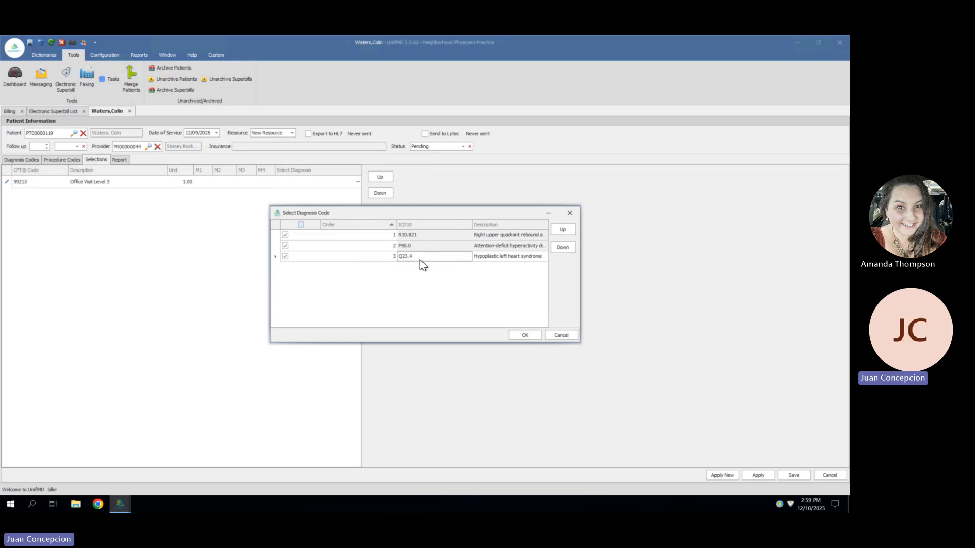
pyautogui.click(564, 229)
pyautogui.click(564, 230)
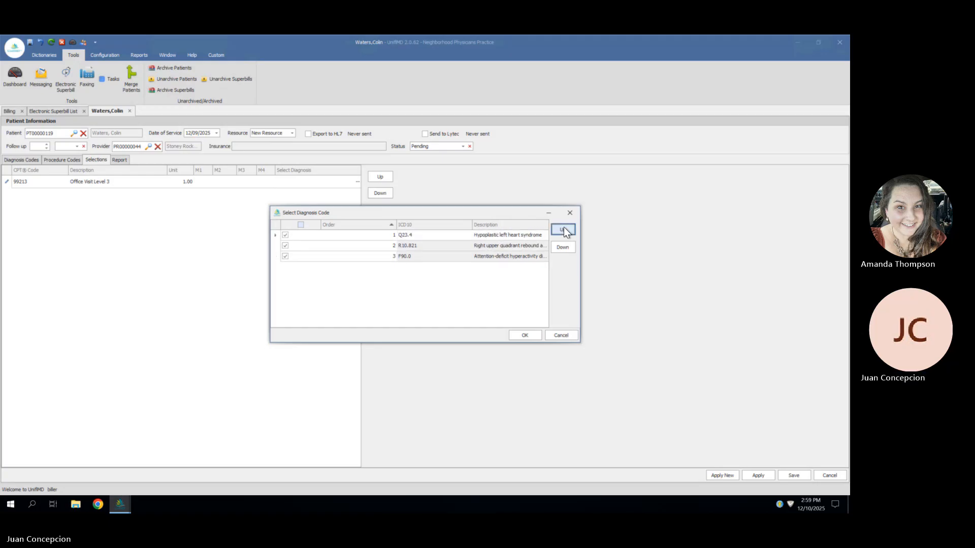
pyautogui.click(525, 335)
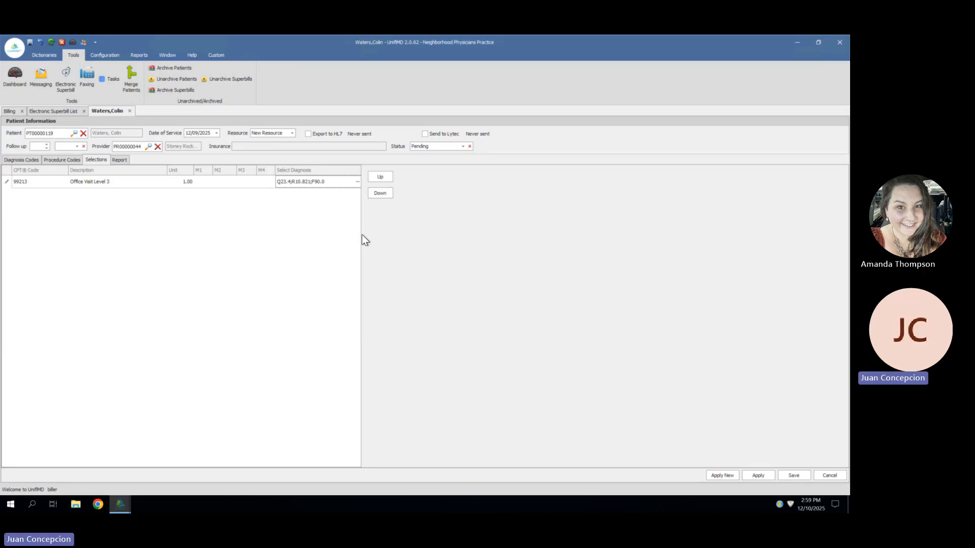
# Check the superbill's report and its entry in the Electronic Superbill list, ending back at its selections
pyautogui.click(120, 160)
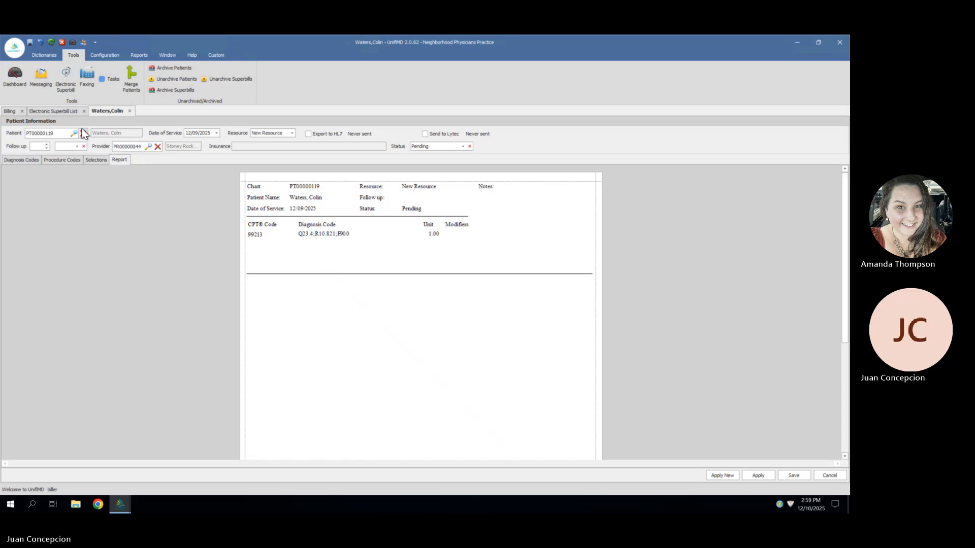
pyautogui.click(72, 116)
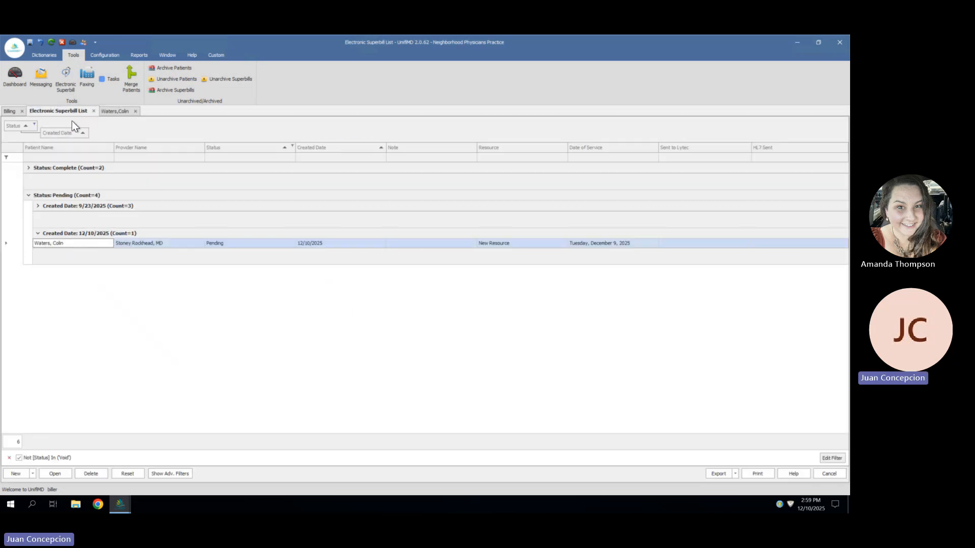
pyautogui.click(116, 112)
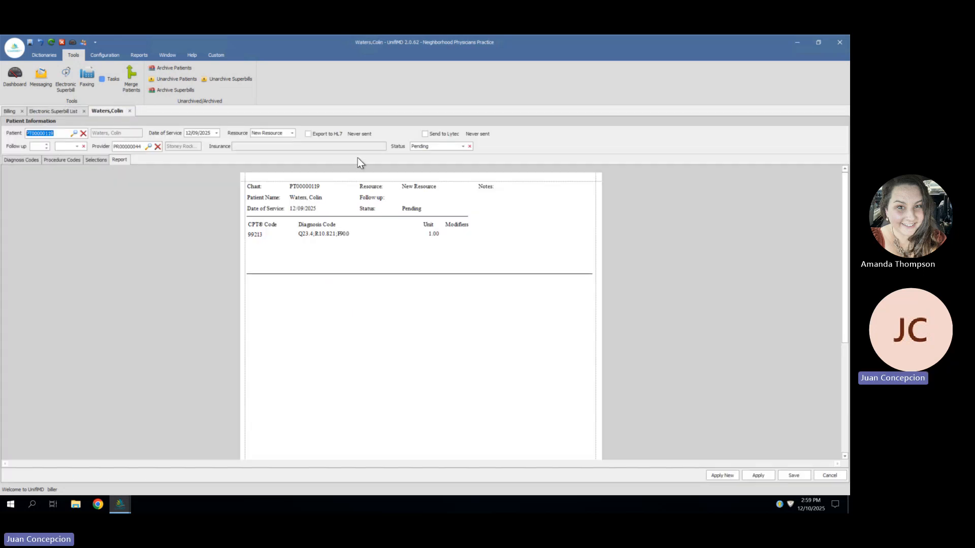
pyautogui.click(88, 161)
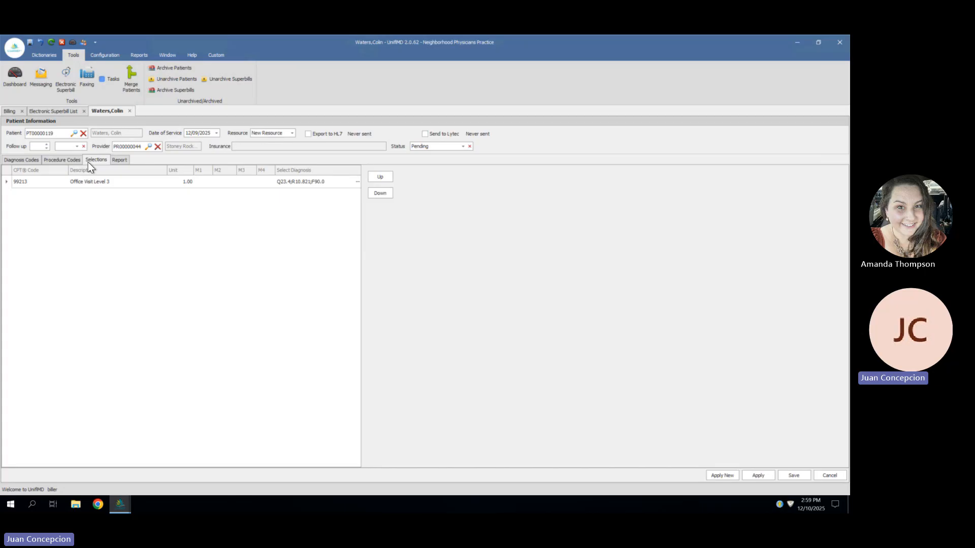
# Mark the superbill for sending to Lytec with status Complete and try to save it
pyautogui.click(425, 134)
pyautogui.click(794, 476)
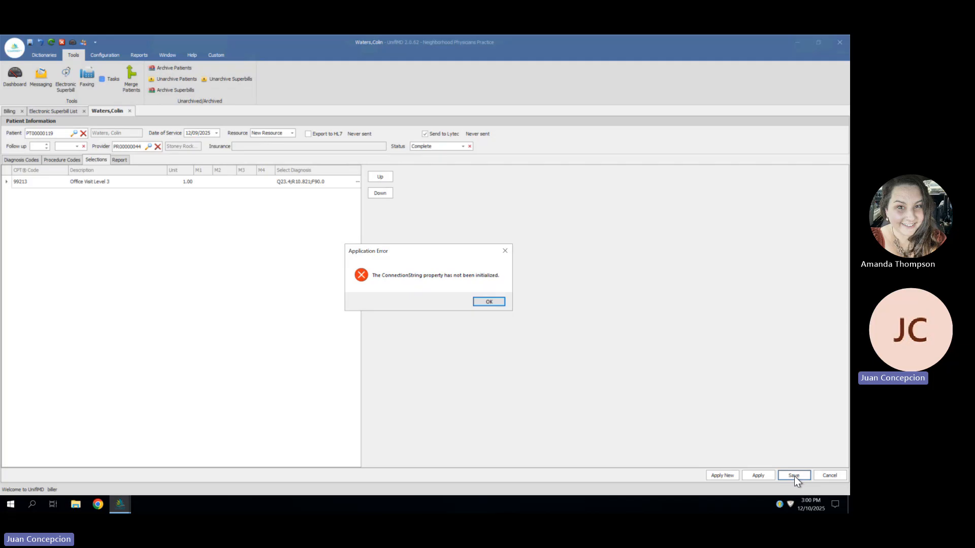
pyautogui.click(484, 300)
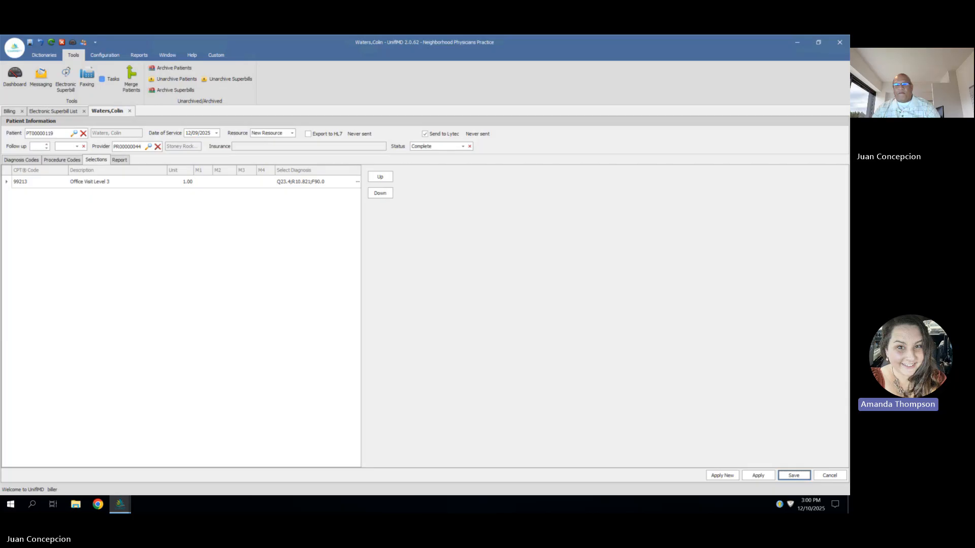
pyautogui.hotkey('alt', 'Tab')
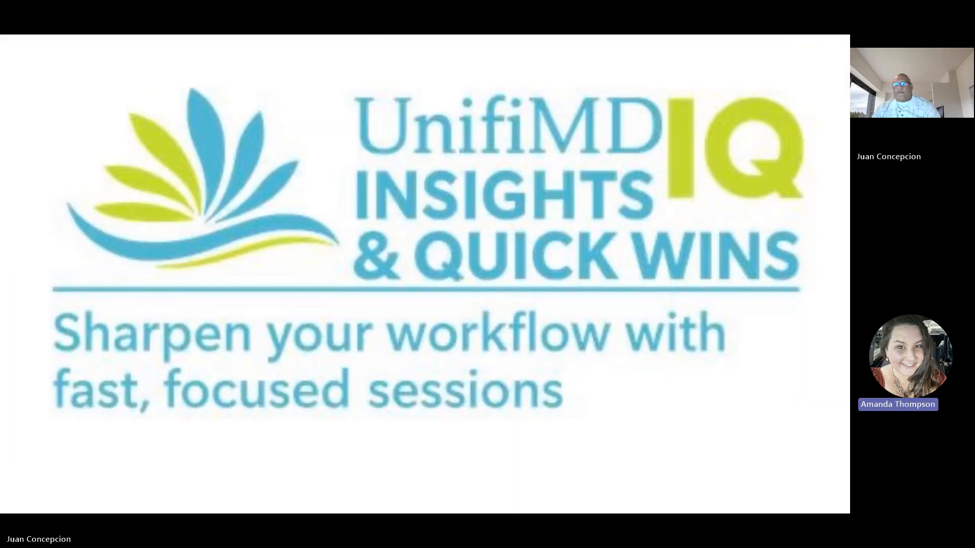